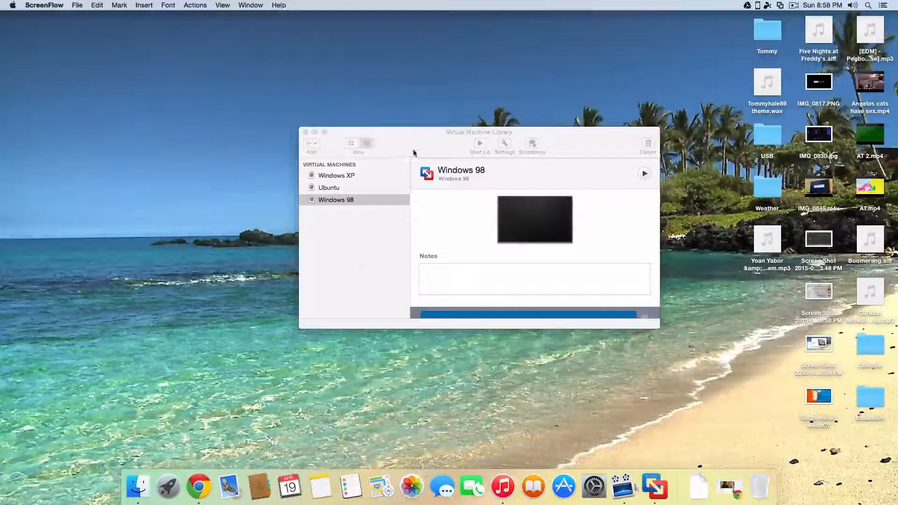
Start a new custom virtual machine with Windows 95 as the guest and a new virtual disk.
{"action": "left_click", "coordinate": [312, 143]}
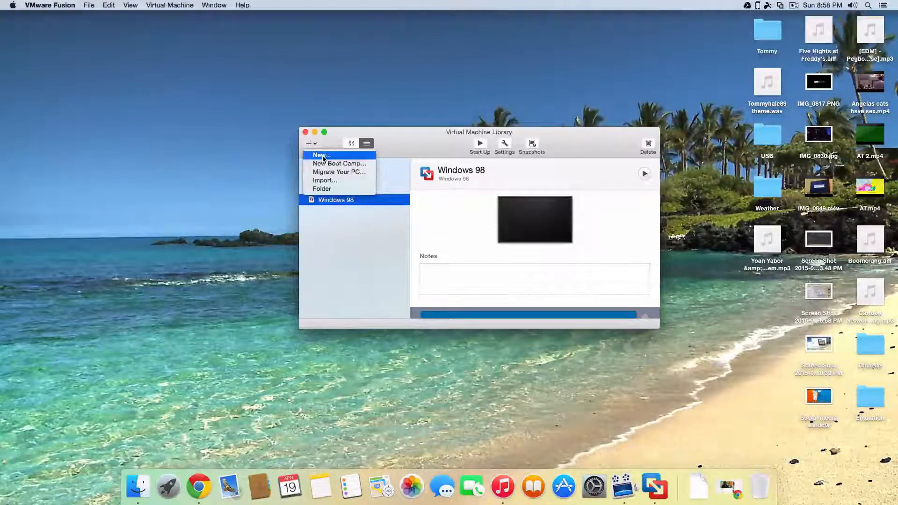
{"action": "left_click", "coordinate": [341, 156]}
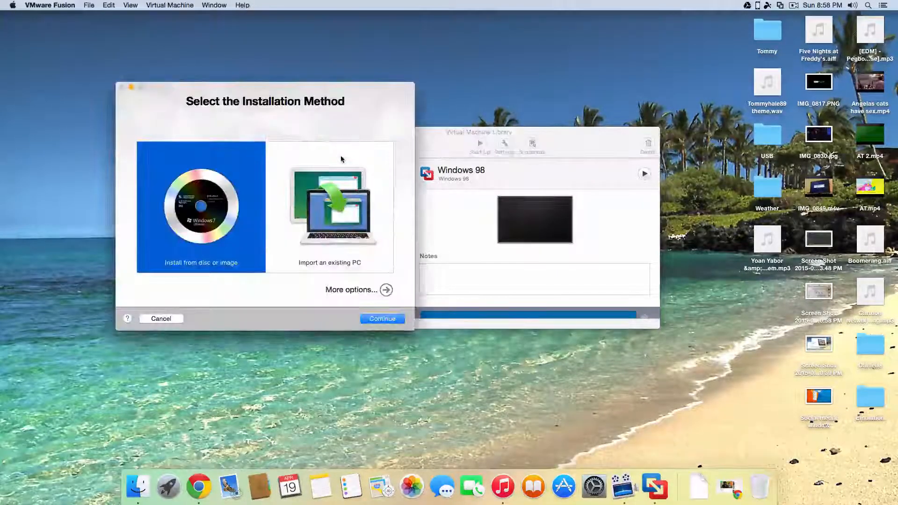
{"action": "left_click", "coordinate": [387, 290]}
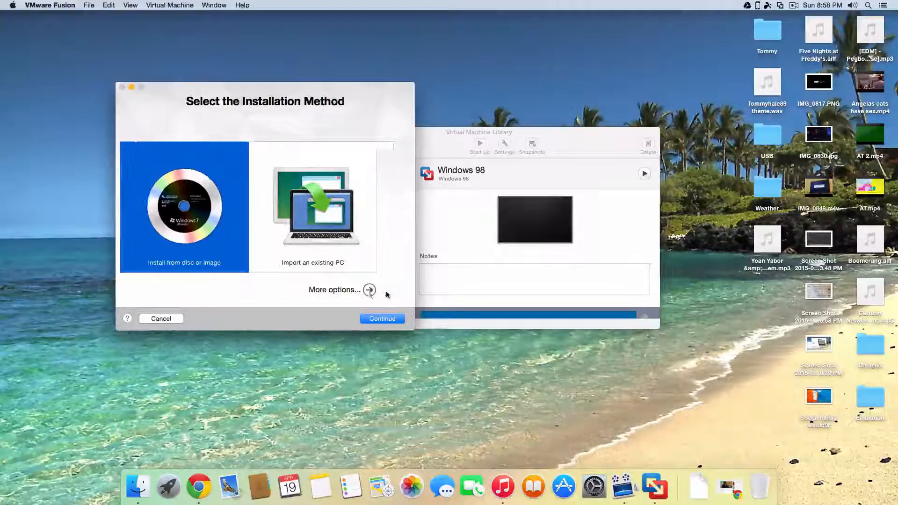
{"action": "left_click", "coordinate": [225, 236]}
{"action": "left_click", "coordinate": [381, 319]}
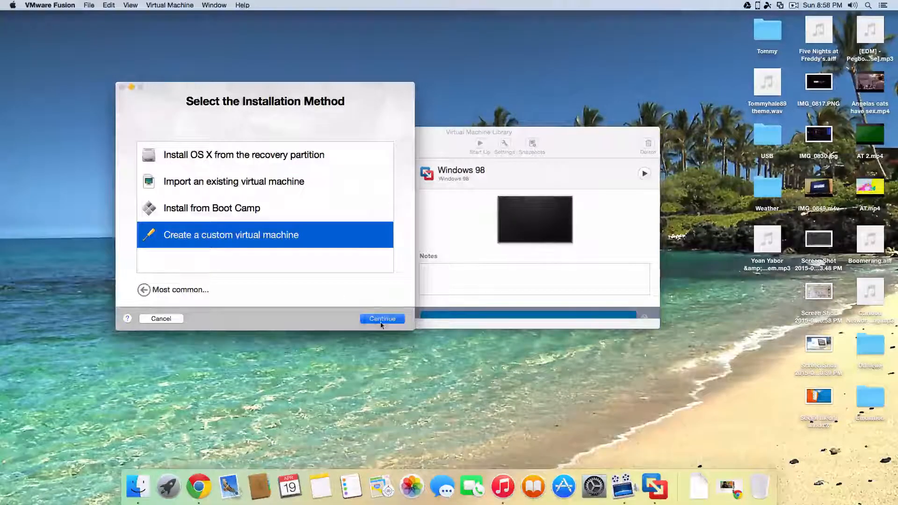
{"action": "scroll", "coordinate": [276, 257], "scroll_direction": "down", "scroll_amount": 2}
{"action": "left_click", "coordinate": [287, 265]}
{"action": "left_click", "coordinate": [381, 318]}
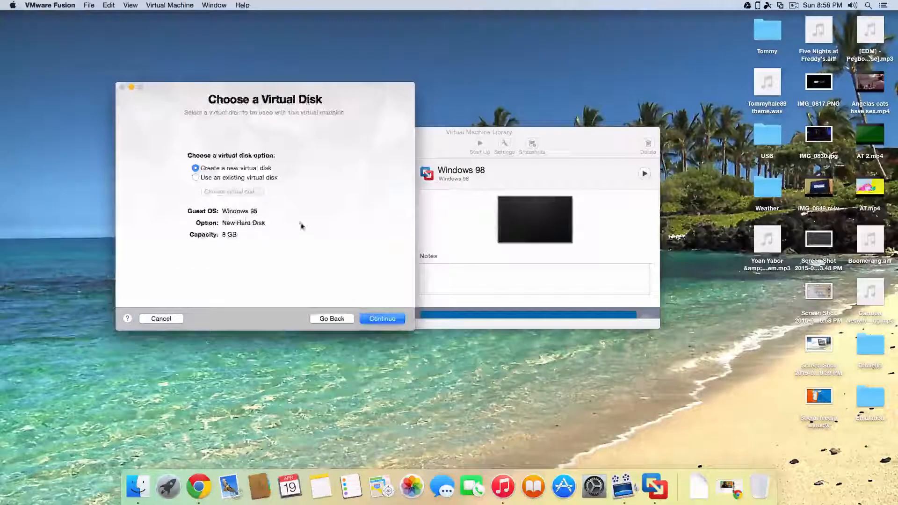
{"action": "left_click", "coordinate": [381, 319]}
Finish the wizard and save the new machine as Windows 95.
{"action": "left_click", "coordinate": [282, 291]}
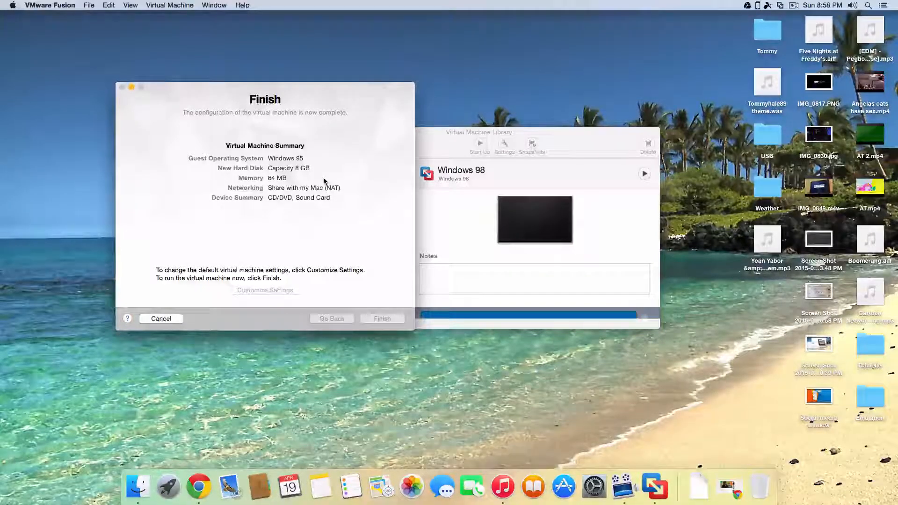
{"action": "left_click", "coordinate": [317, 198]}
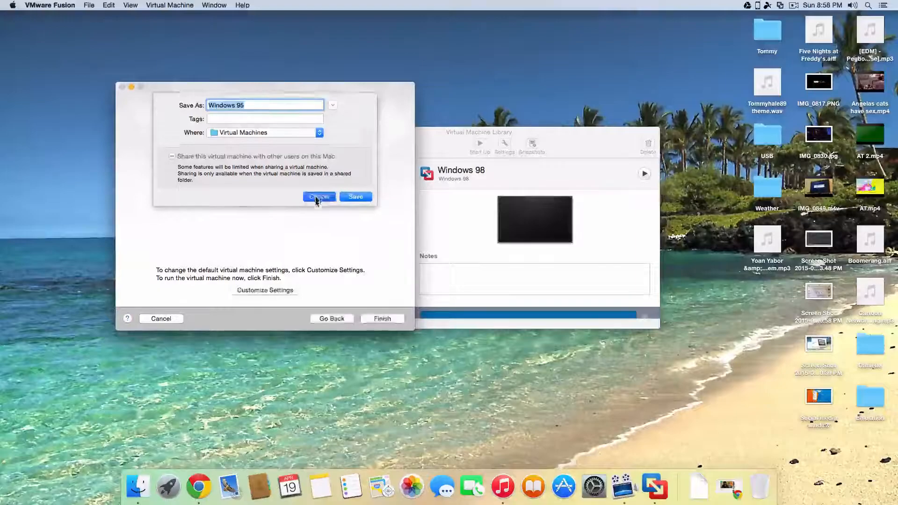
{"action": "left_click", "coordinate": [380, 321]}
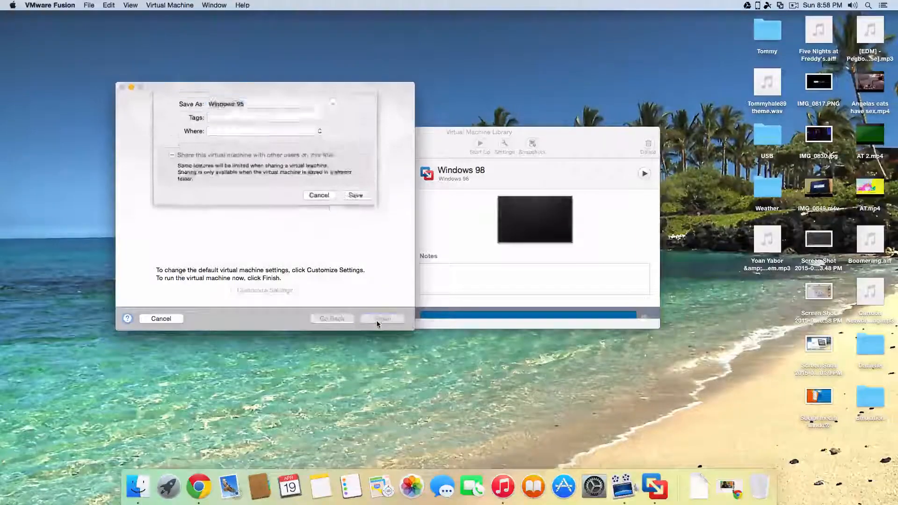
{"action": "left_click", "coordinate": [355, 199]}
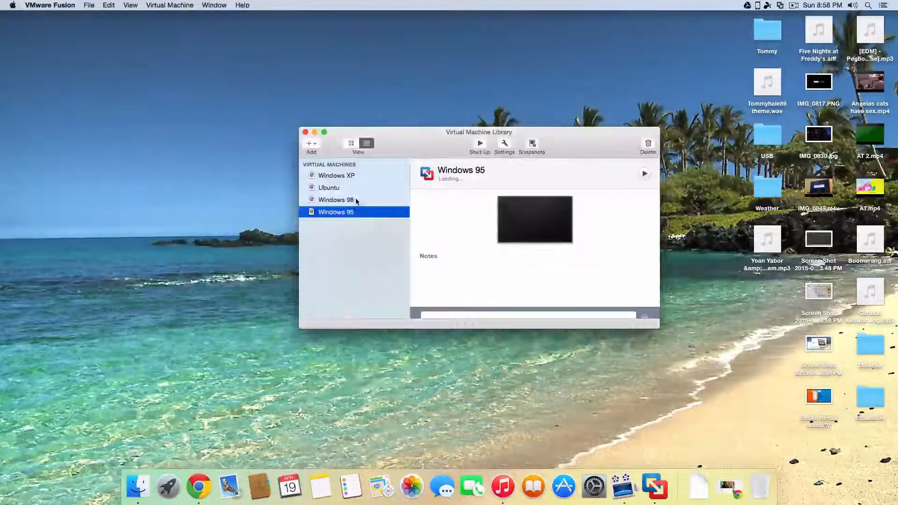
Open the Windows 95 machine's window and bring up its settings overview.
{"action": "left_click", "coordinate": [502, 146]}
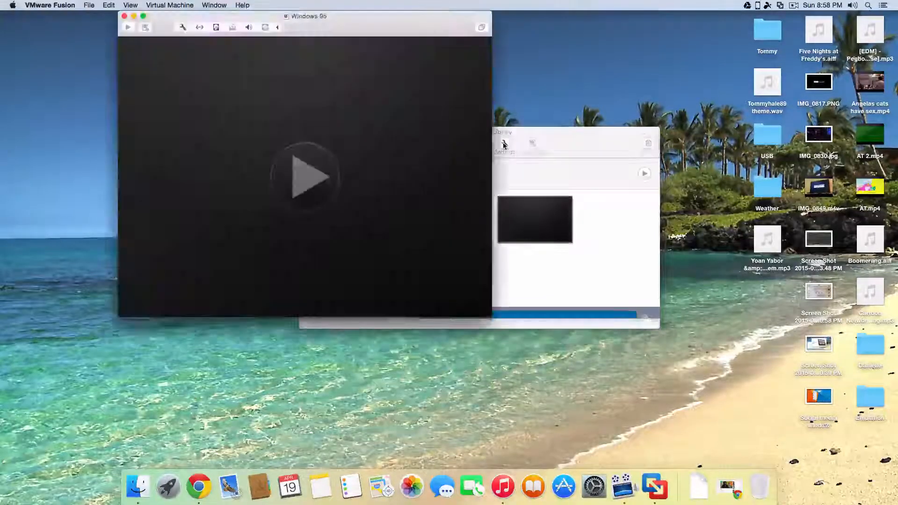
{"action": "left_click", "coordinate": [180, 29]}
{"action": "left_click_drag", "start_coordinate": [178, 27], "coordinate": [167, 30]}
{"action": "left_click", "coordinate": [167, 31]}
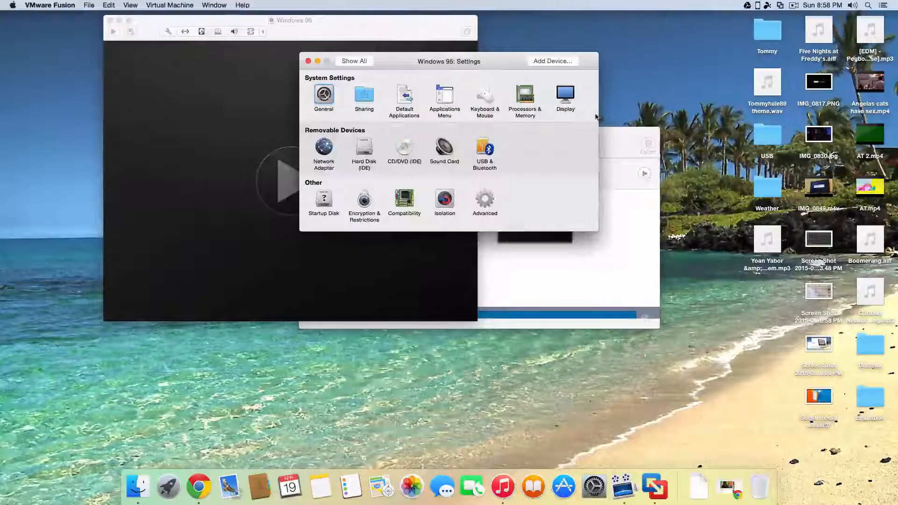
Replace the 64 MB memory with 512 MB in Processors & Memory and dismiss the hot-add warning.
{"action": "left_click", "coordinate": [521, 95]}
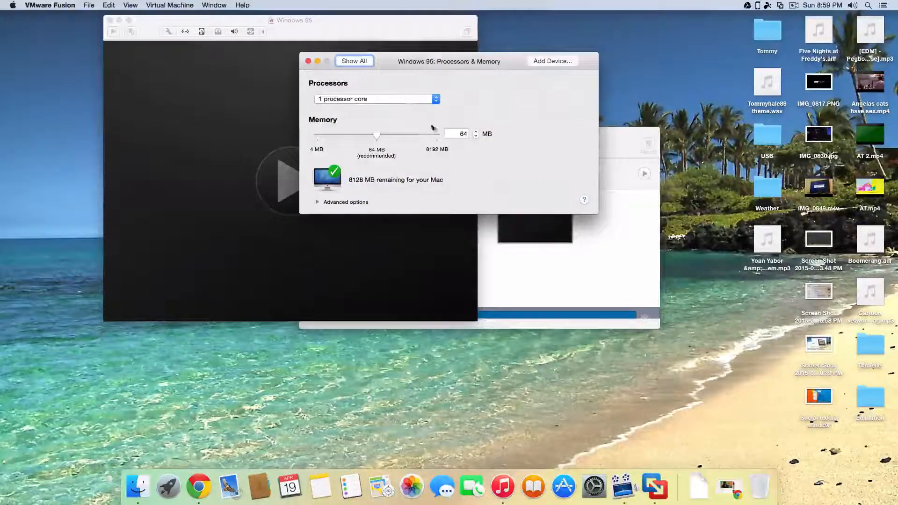
{"action": "left_click_drag", "start_coordinate": [455, 133], "coordinate": [543, 130]}
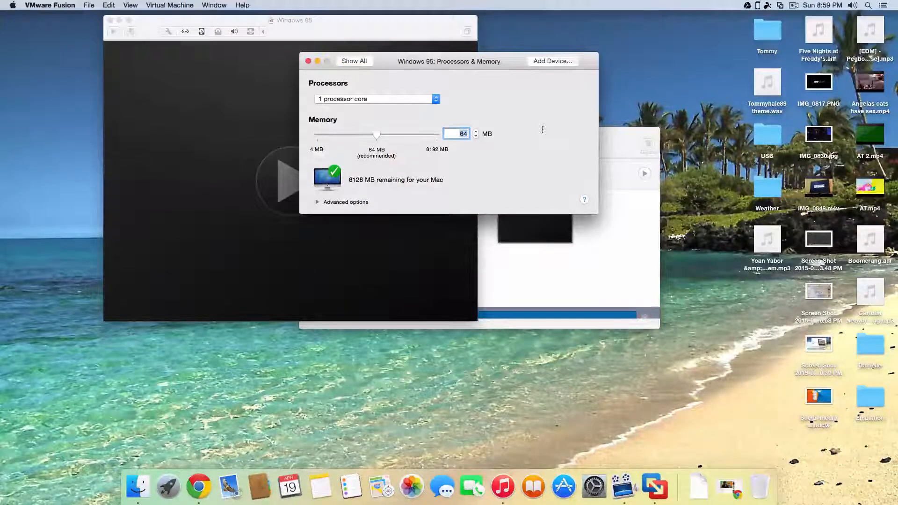
{"action": "type", "text": "512"}
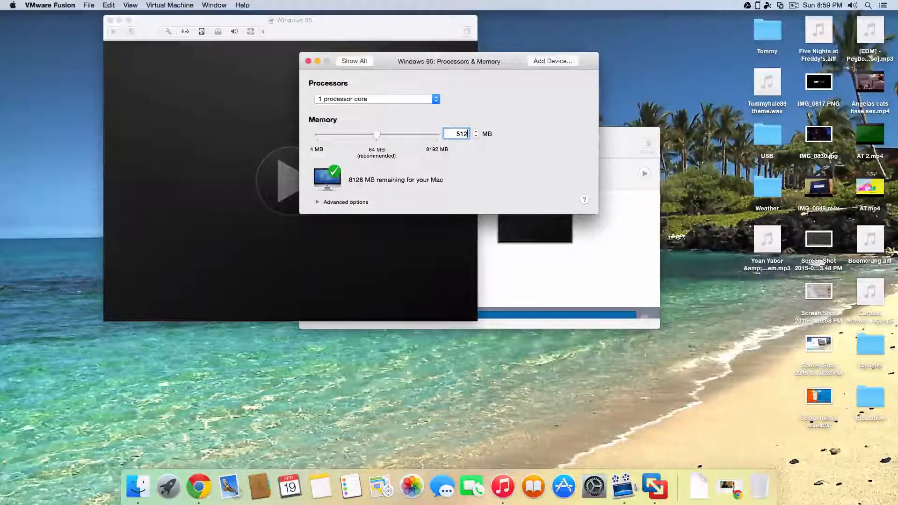
{"action": "left_click", "coordinate": [373, 60]}
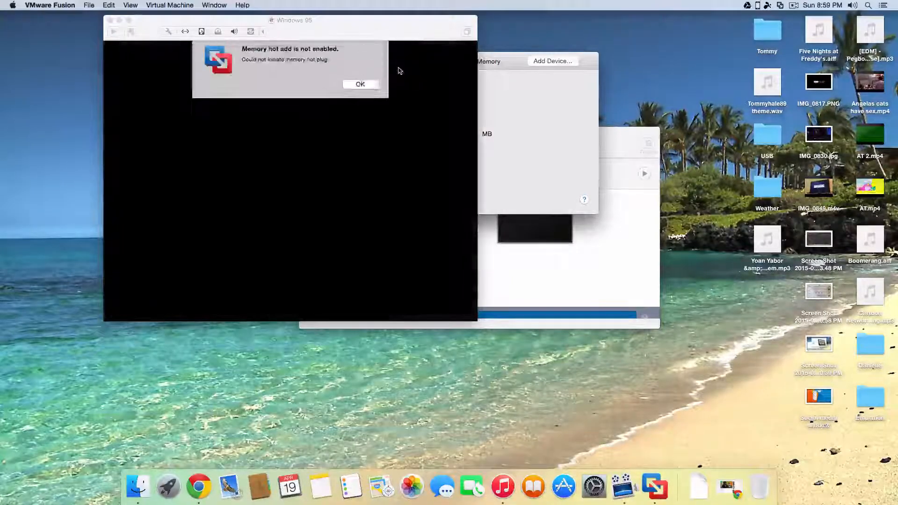
{"action": "left_click", "coordinate": [370, 88]}
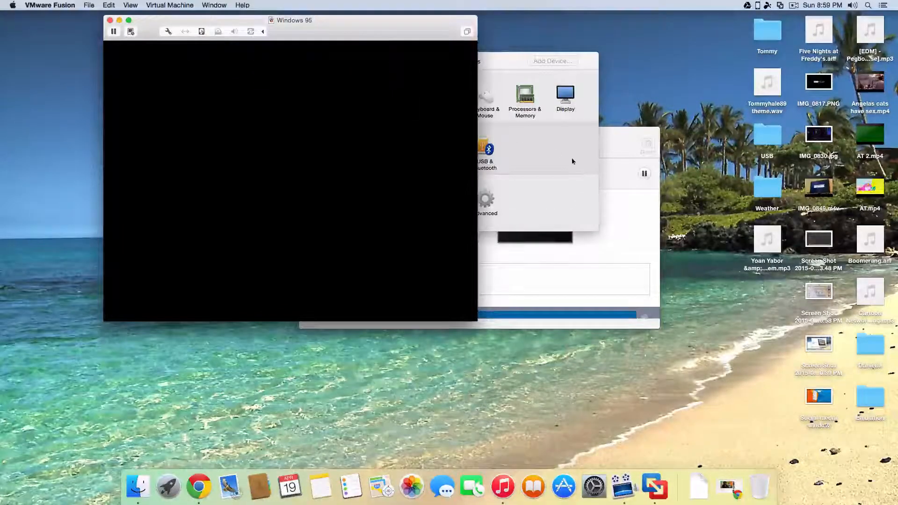
Shut down the Windows 95 machine and review its Display and CD/DVD settings.
{"action": "left_click", "coordinate": [169, 5]}
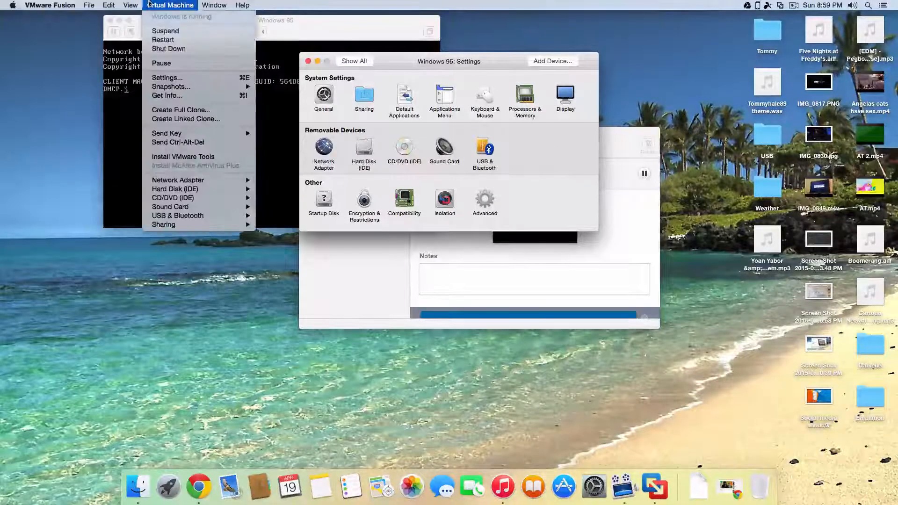
{"action": "left_click", "coordinate": [169, 50]}
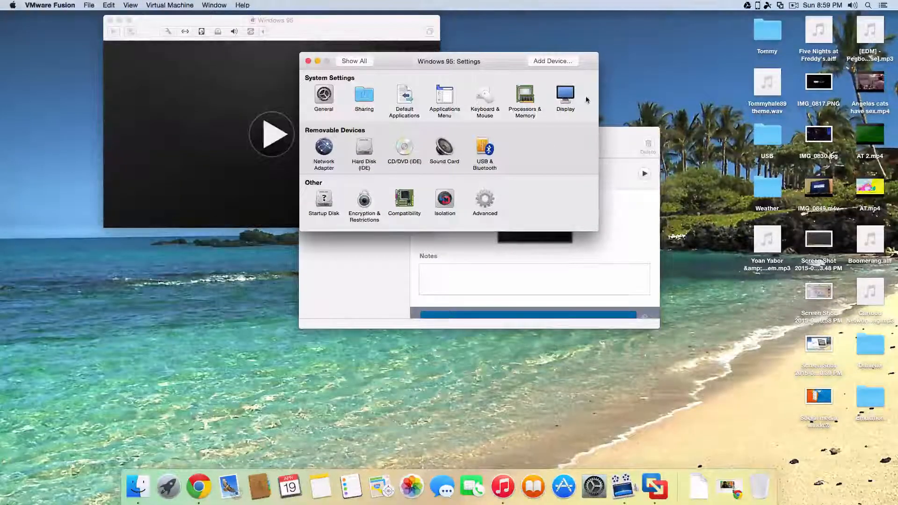
{"action": "left_click", "coordinate": [566, 96]}
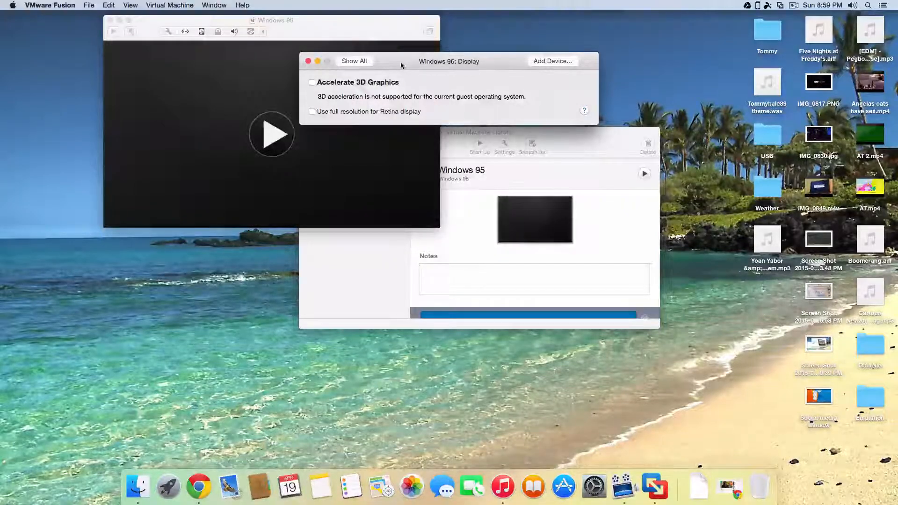
{"action": "left_click", "coordinate": [354, 61]}
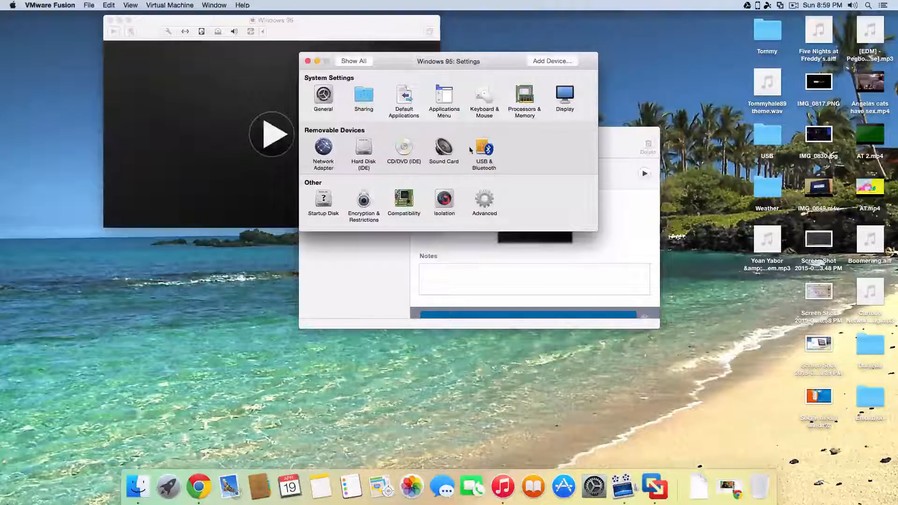
{"action": "left_click", "coordinate": [404, 147]}
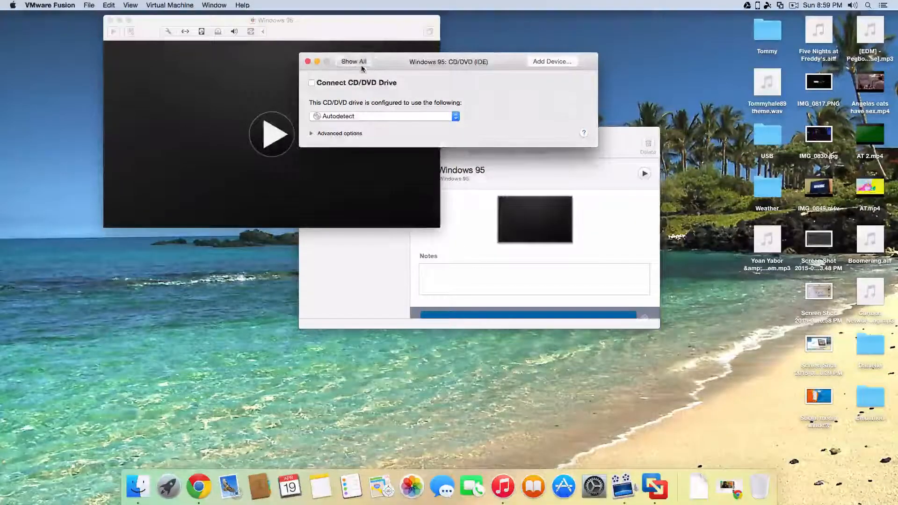
{"action": "left_click", "coordinate": [354, 61]}
Set the hard disk size to 128 GB and apply it.
{"action": "left_click", "coordinate": [364, 147]}
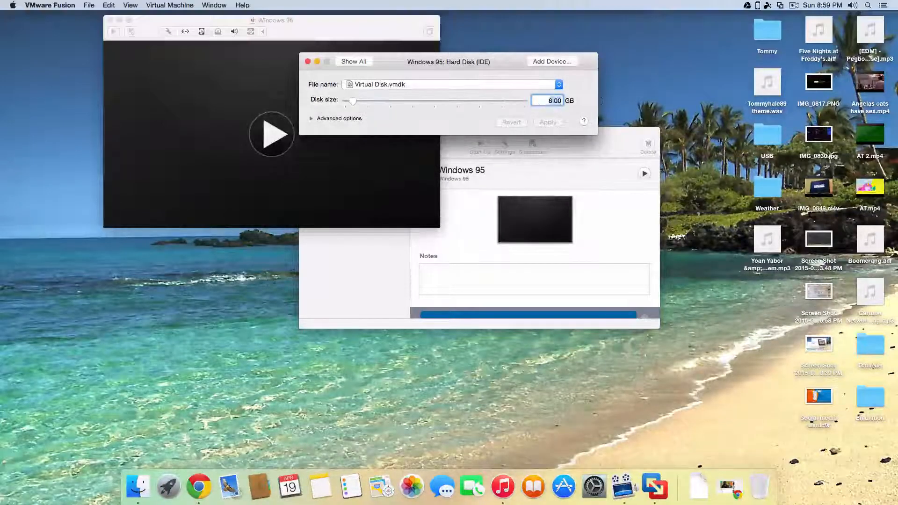
{"action": "type", "text": "28"}
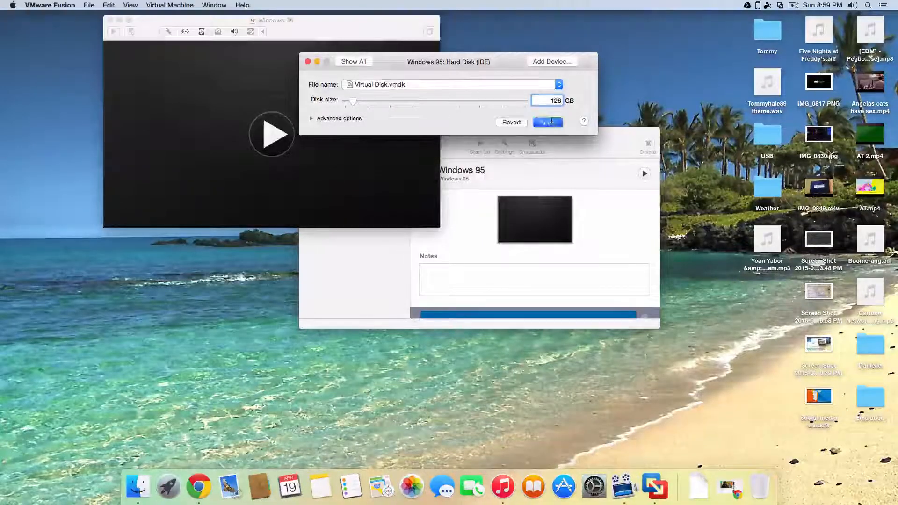
{"action": "left_click", "coordinate": [548, 122]}
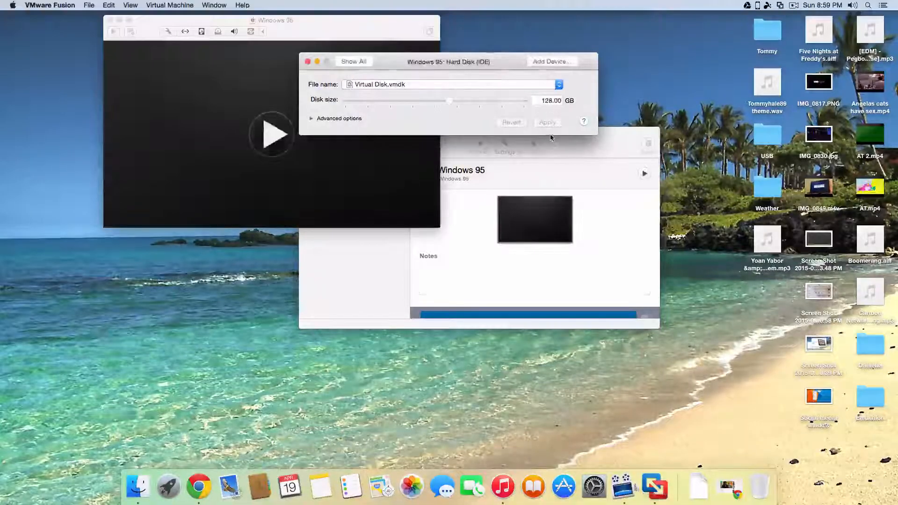
{"action": "left_click", "coordinate": [369, 64]}
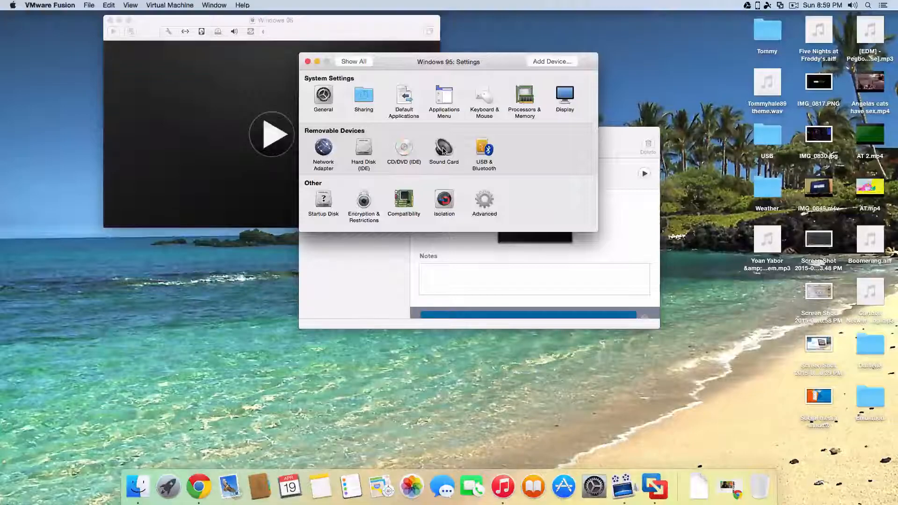
Look over the Sound Card and Processors & Memory settings.
{"action": "left_click", "coordinate": [444, 150]}
{"action": "left_click", "coordinate": [354, 61]}
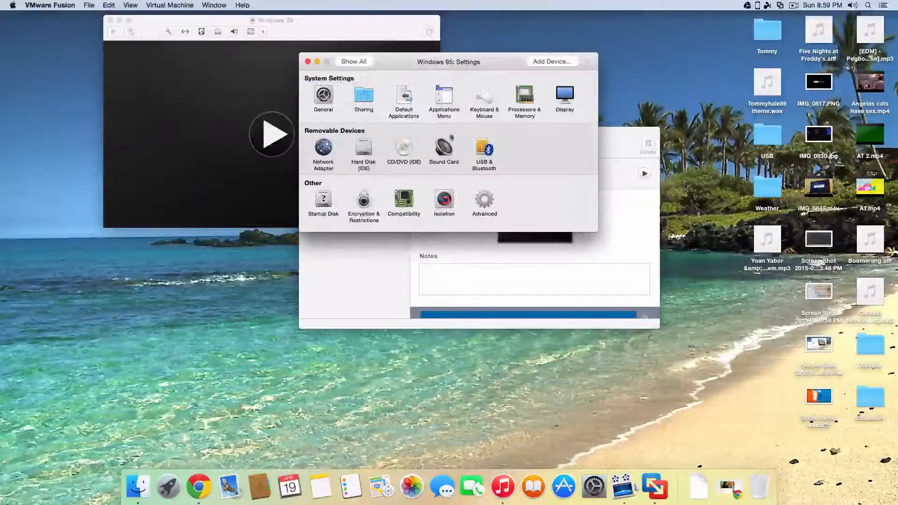
{"action": "left_click", "coordinate": [527, 109]}
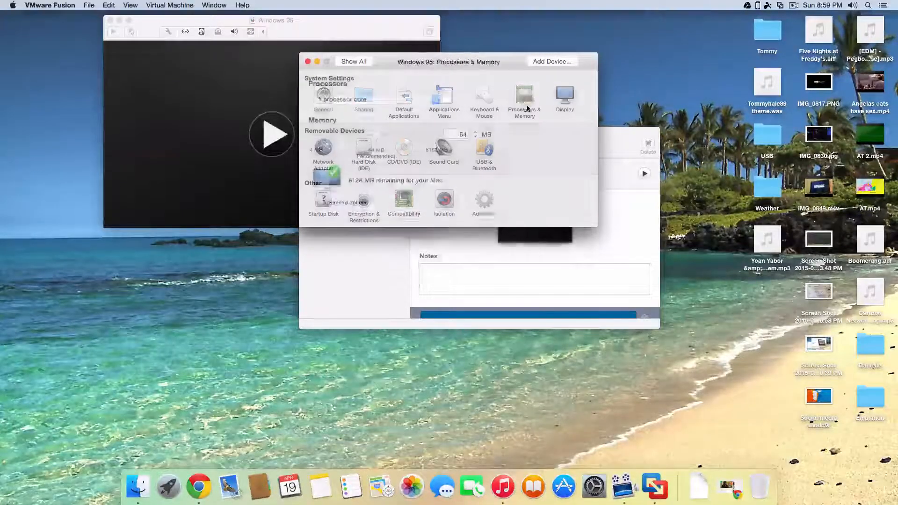
{"action": "left_click", "coordinate": [355, 62]}
Load win9x.iso into the connected CD/DVD drive, close Settings and power on the VM.
{"action": "left_click", "coordinate": [404, 149]}
{"action": "left_click", "coordinate": [380, 117]}
{"action": "left_click", "coordinate": [379, 117]}
{"action": "left_click", "coordinate": [380, 116]}
{"action": "left_click", "coordinate": [378, 130]}
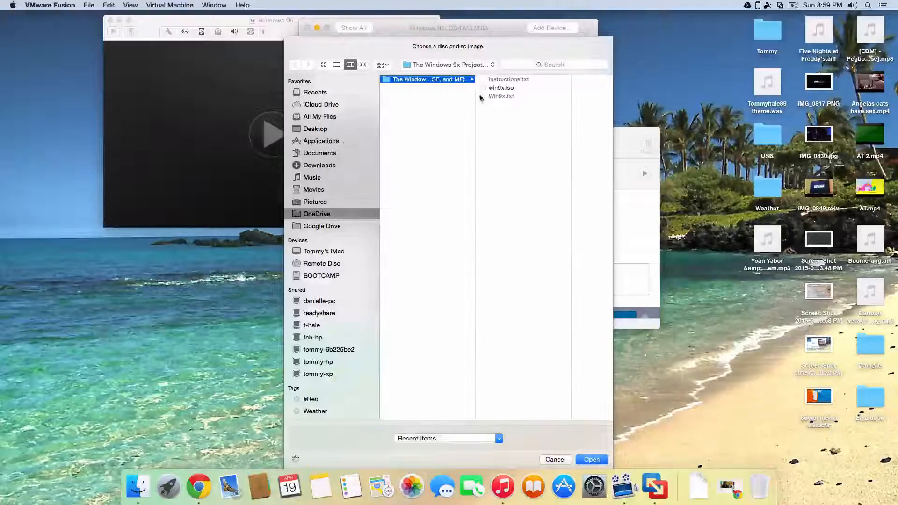
{"action": "double_click", "coordinate": [500, 90]}
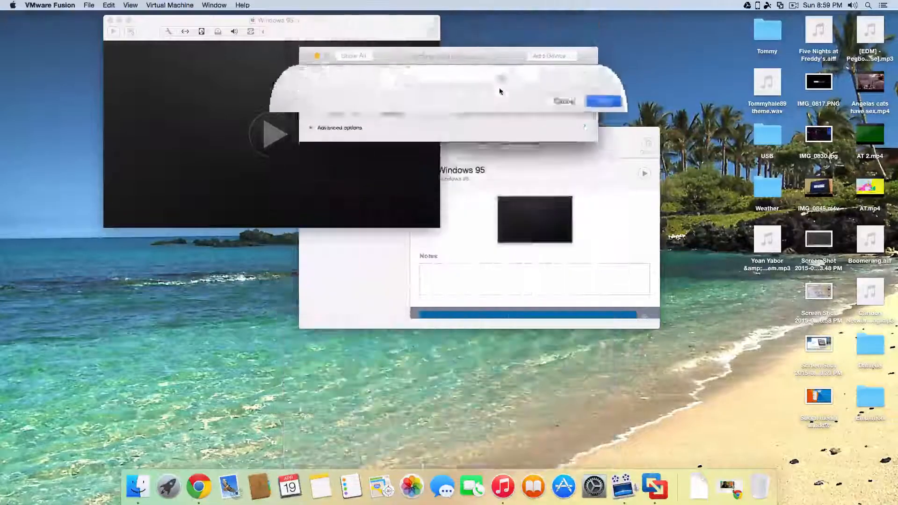
{"action": "left_click", "coordinate": [310, 98]}
{"action": "left_click", "coordinate": [353, 61]}
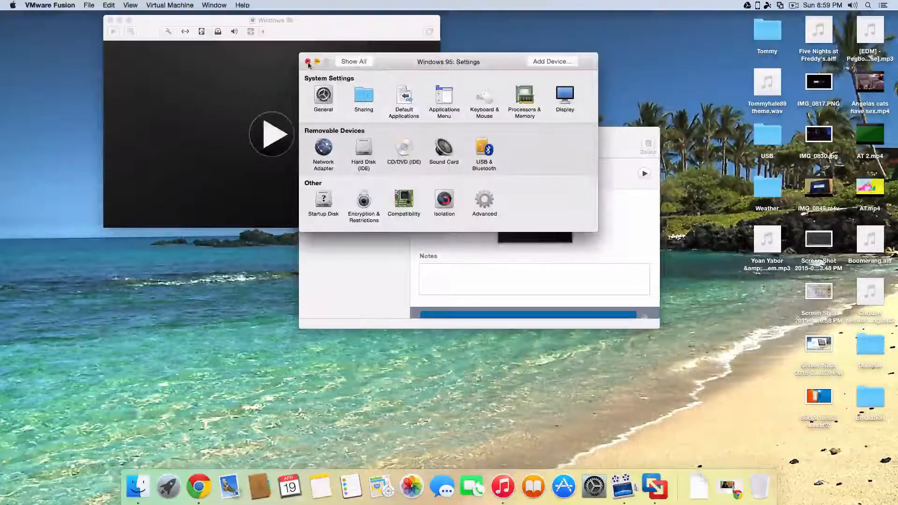
{"action": "left_click", "coordinate": [308, 61]}
{"action": "left_click", "coordinate": [272, 135]}
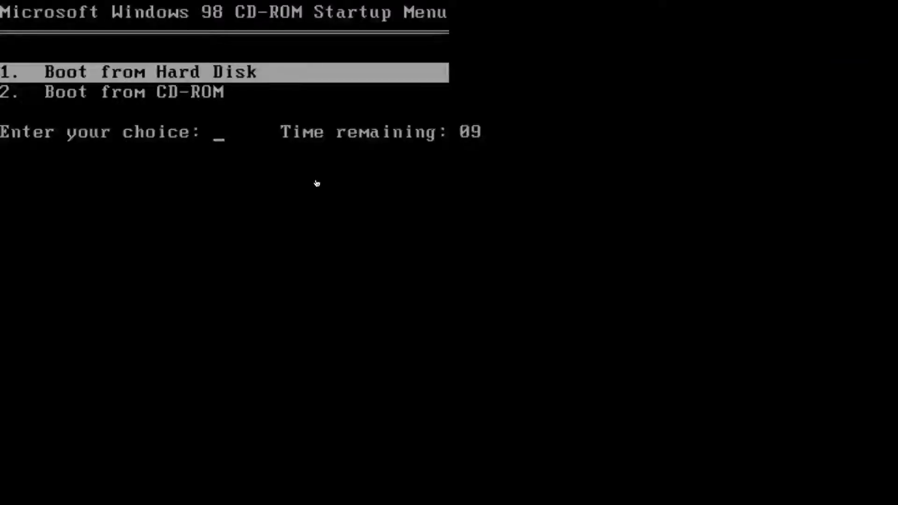
Boot from CD-ROM and pick option 2, 'Start computer with CD-ROM support'.
{"action": "left_click", "coordinate": [317, 183]}
{"action": "key", "text": "Down"}
{"action": "key", "text": "Return"}
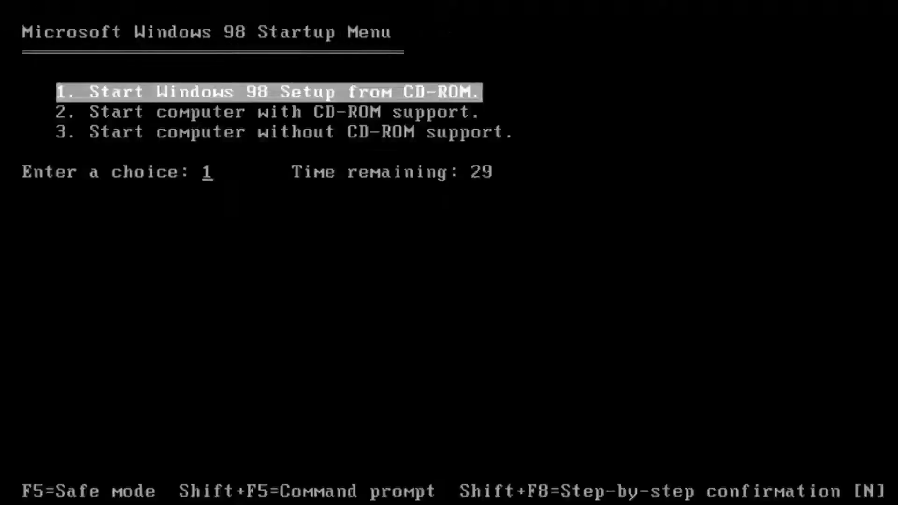
{"action": "key", "text": "Down"}
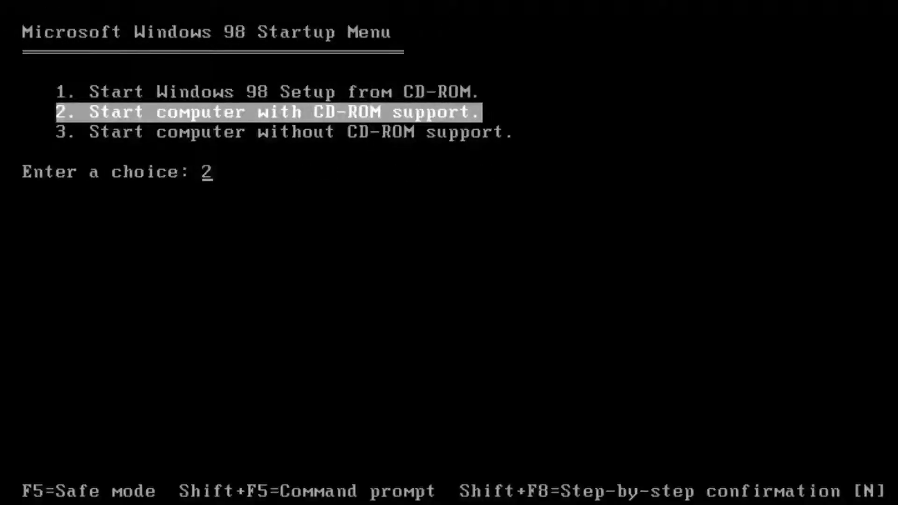
{"action": "key", "text": "Return"}
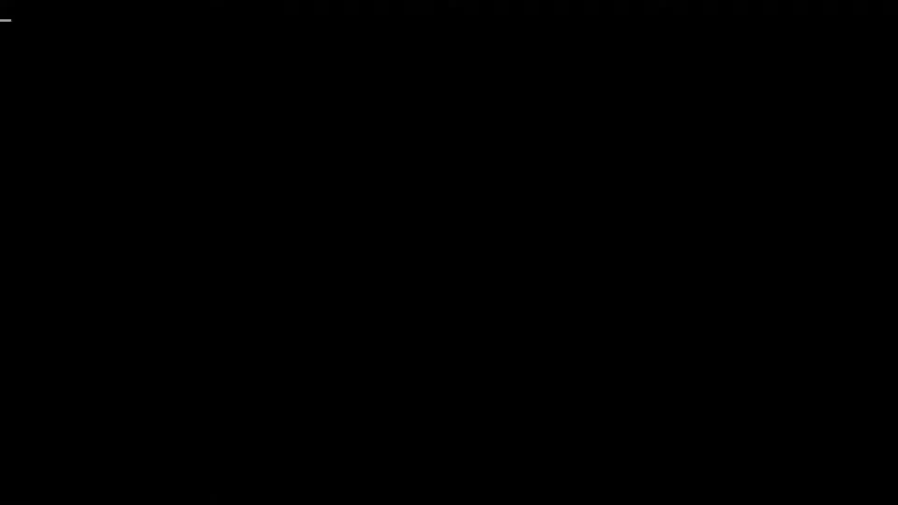
Run fdisk and create a primary DOS partition at maximum size, marked active.
{"action": "type", "text": "fdisk'"}
{"action": "key", "text": "BackSpace"}
{"action": "key", "text": "Return"}
{"action": "key", "text": "Return"}
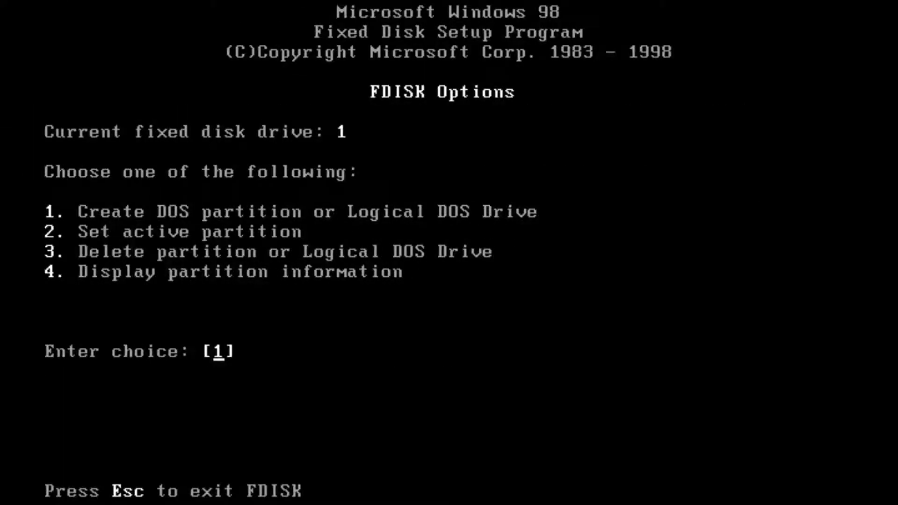
{"action": "key", "text": "Return"}
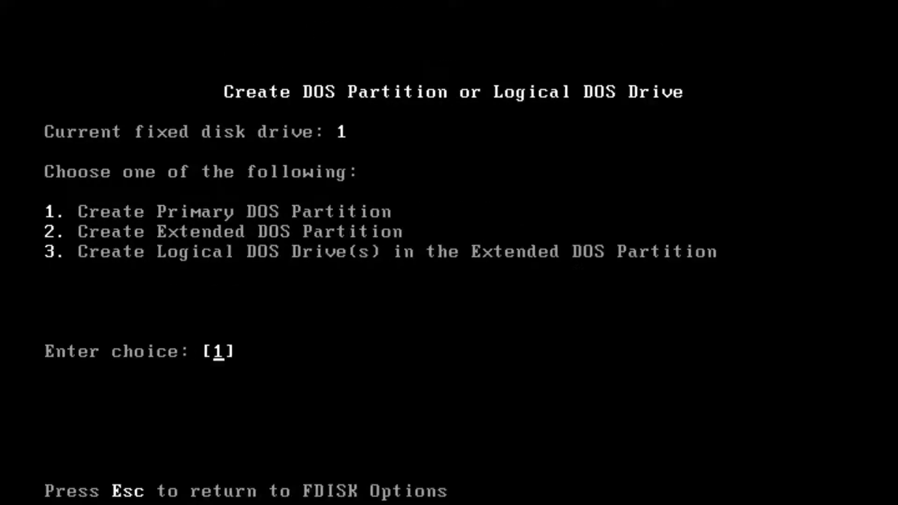
{"action": "key", "text": "Return"}
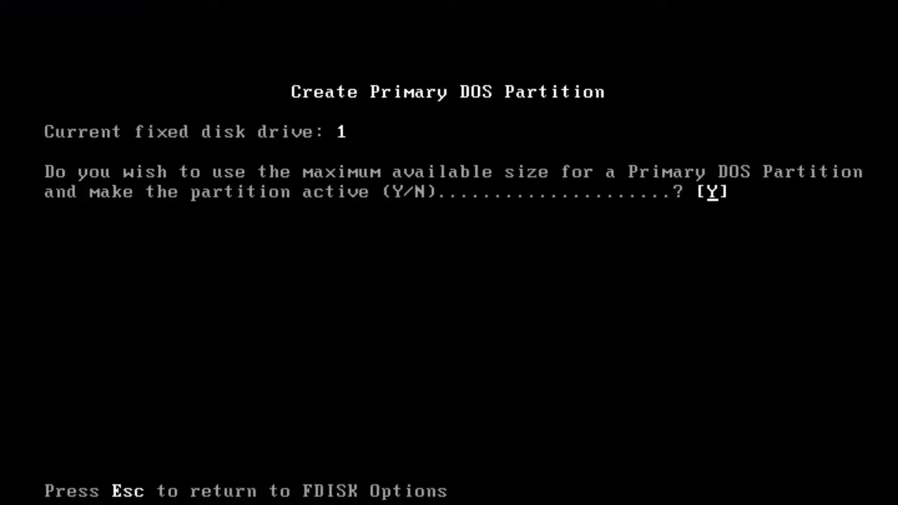
{"action": "key", "text": "Return"}
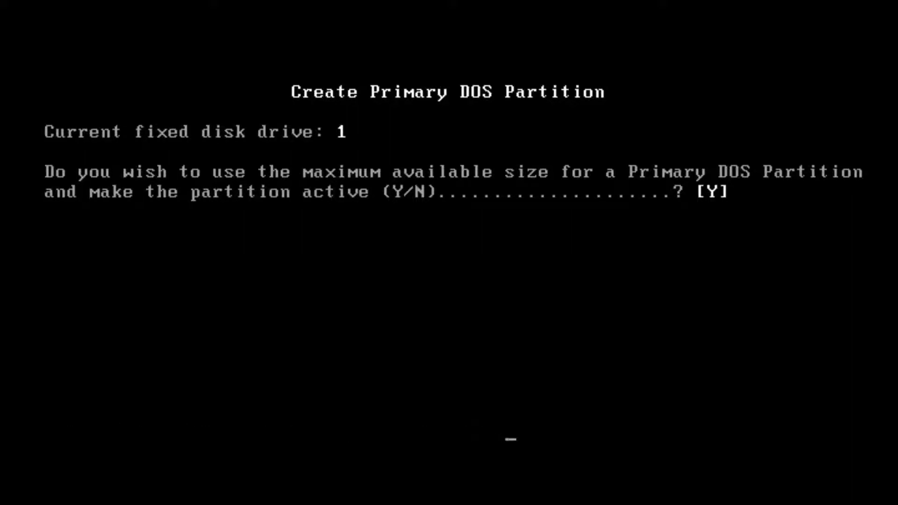
{"action": "key", "text": "Return"}
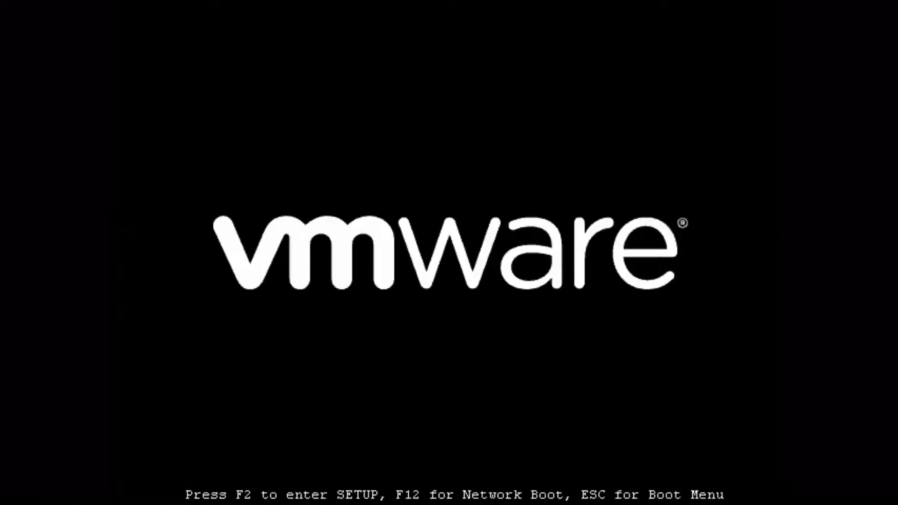
Restart the VM, boot from CD-ROM and start with CD-ROM support.
{"action": "key", "text": "Escape"}
{"action": "key", "text": "Down"}
{"action": "key", "text": "Down"}
{"action": "key", "text": "Return"}
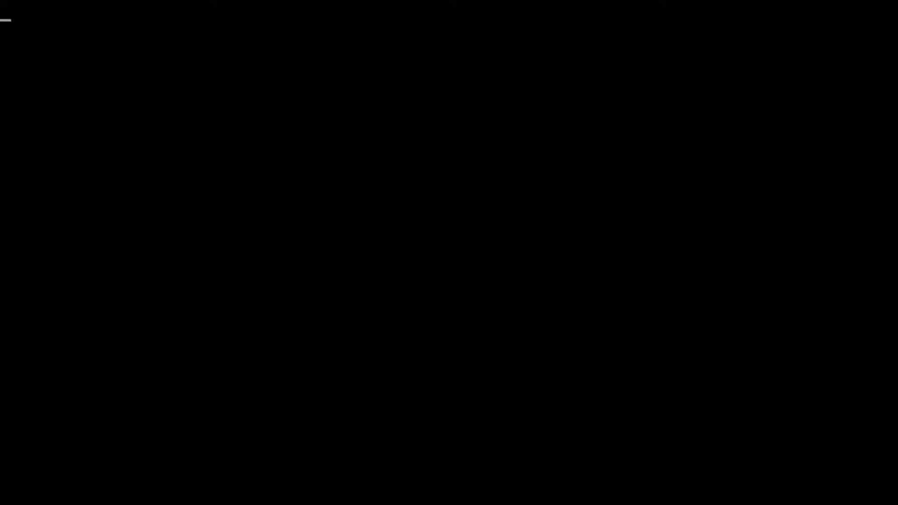
{"action": "key", "text": "Down"}
{"action": "key", "text": "Return"}
{"action": "key", "text": "Down"}
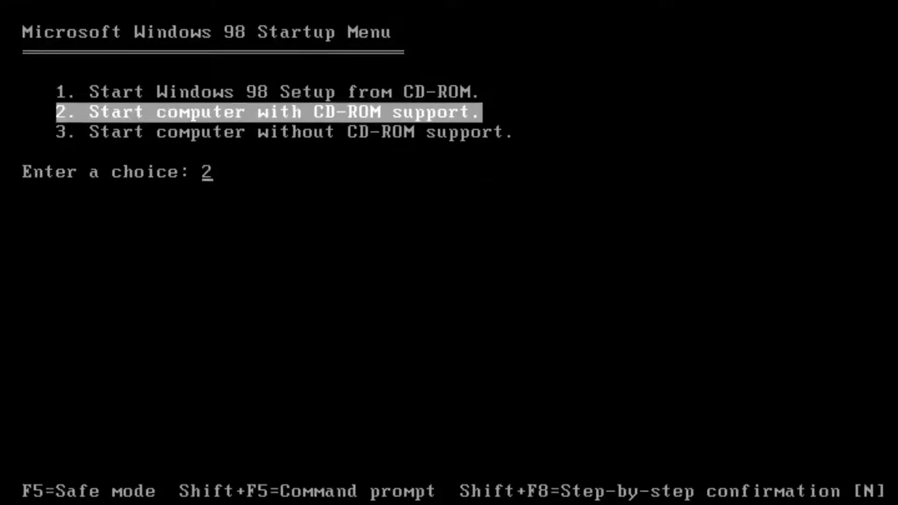
{"action": "key", "text": "Return"}
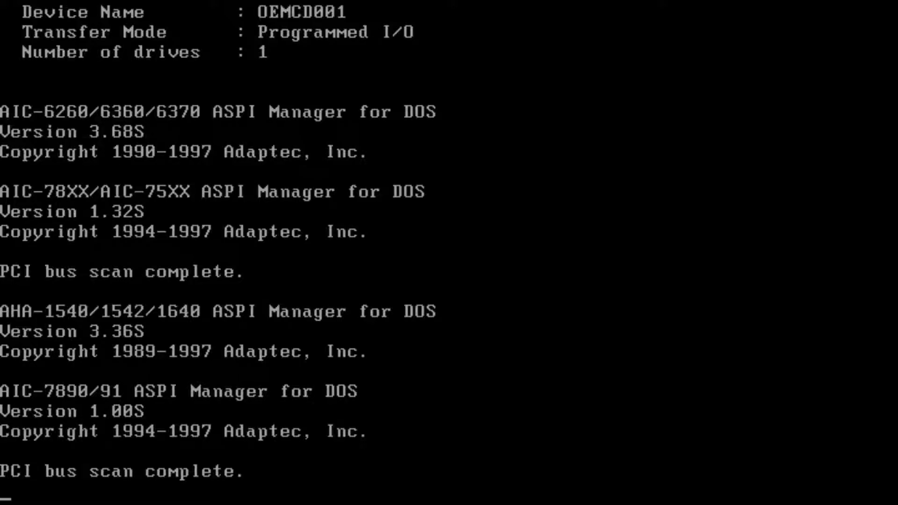
Switch to drive D: and run setup from the installation CD.
{"action": "type", "text": "d:"}
{"action": "key", "text": "Return"}
{"action": "type", "text": "setup"}
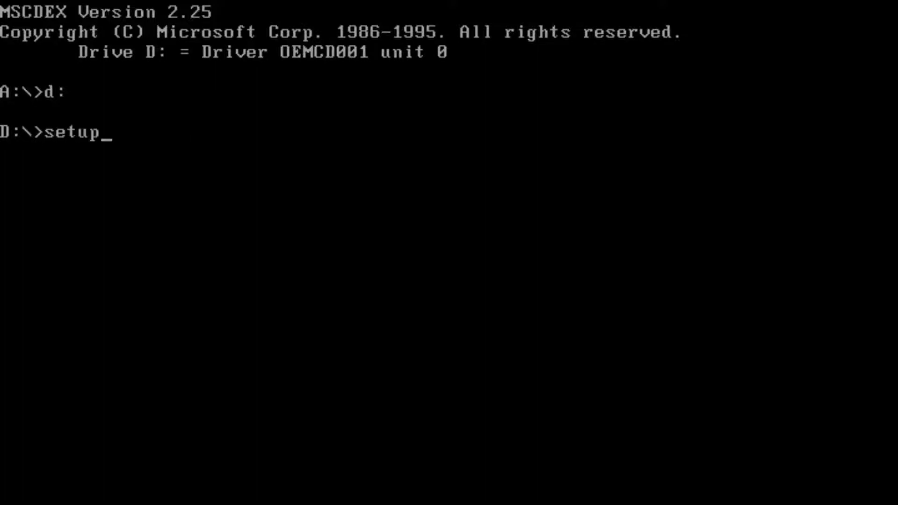
{"action": "key", "text": "Return"}
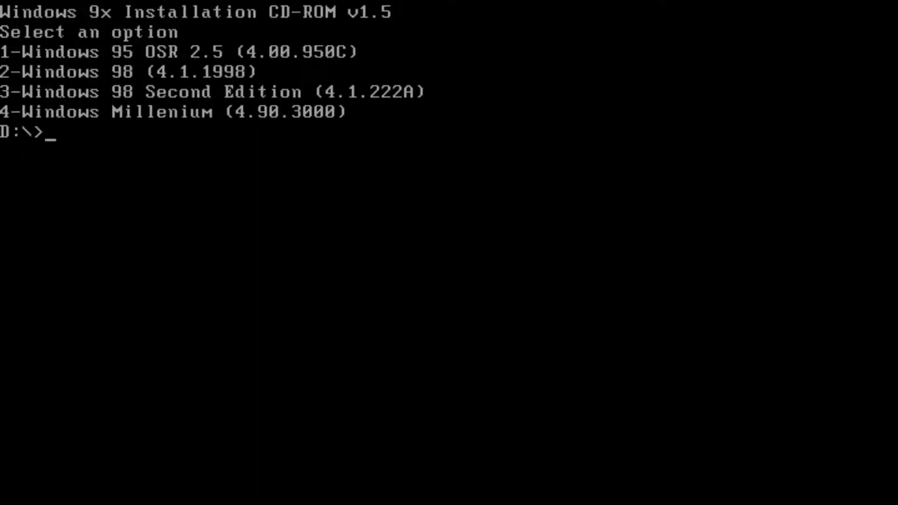
Choose option 1 (Windows 95 OSR 2.5), confirm formatting drive C, and continue into Setup.
{"action": "type", "text": "1"}
{"action": "key", "text": "Return"}
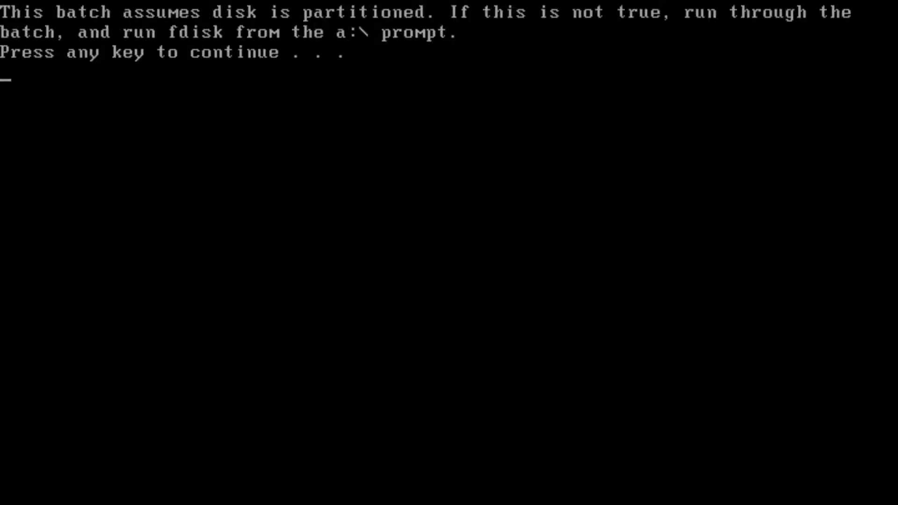
{"action": "key", "text": "Return"}
{"action": "type", "text": "y"}
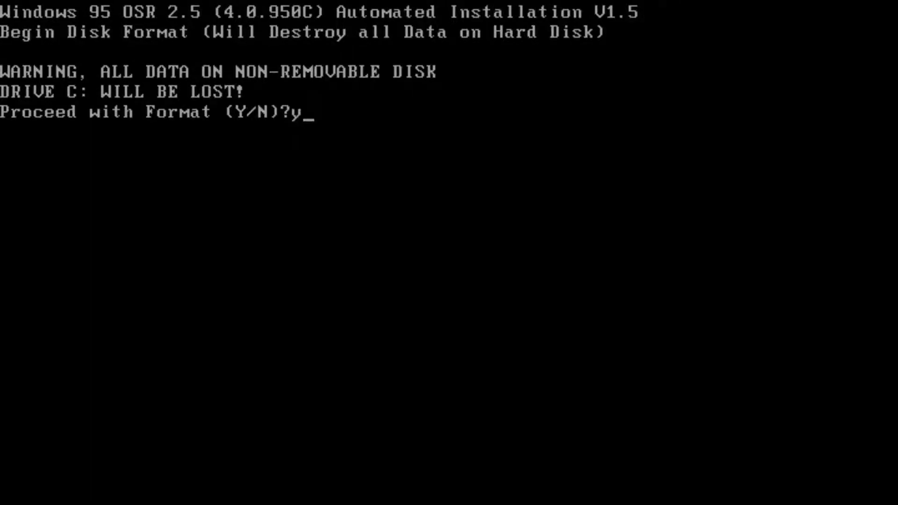
{"action": "key", "text": "Return"}
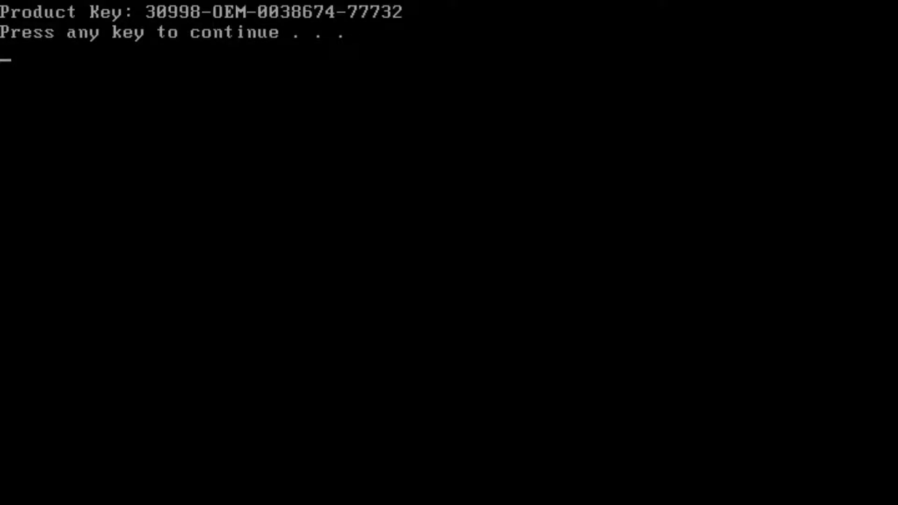
{"action": "key", "text": "Return"}
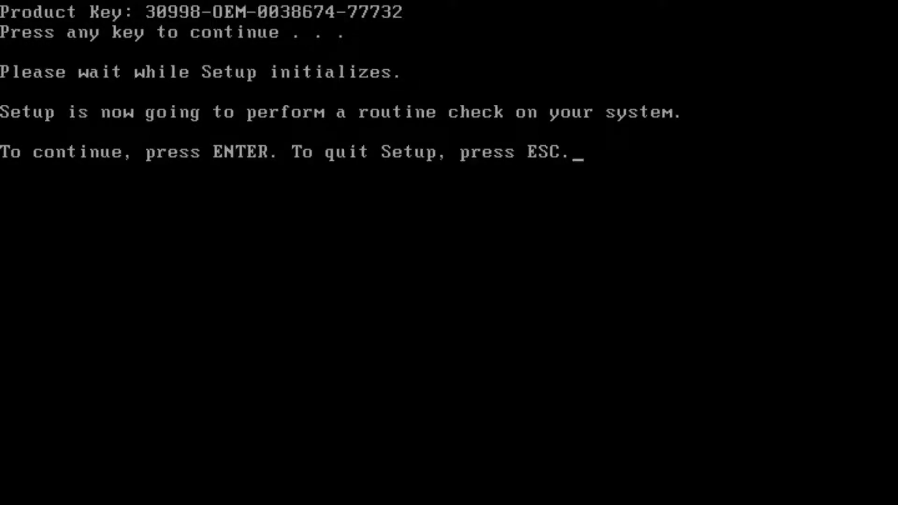
{"action": "key", "text": "Return"}
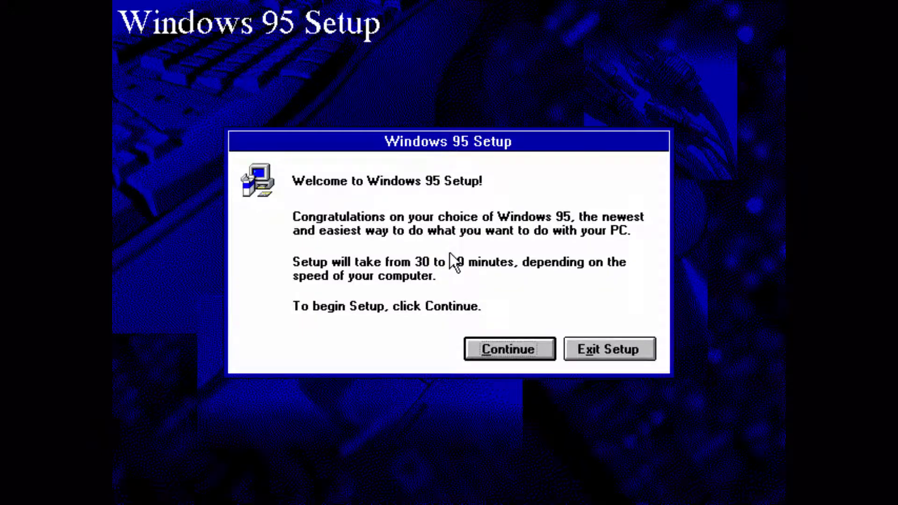
Accept the license, keep C:\WINDOWS as the install folder, and select Custom setup.
{"action": "left_click", "coordinate": [487, 347]}
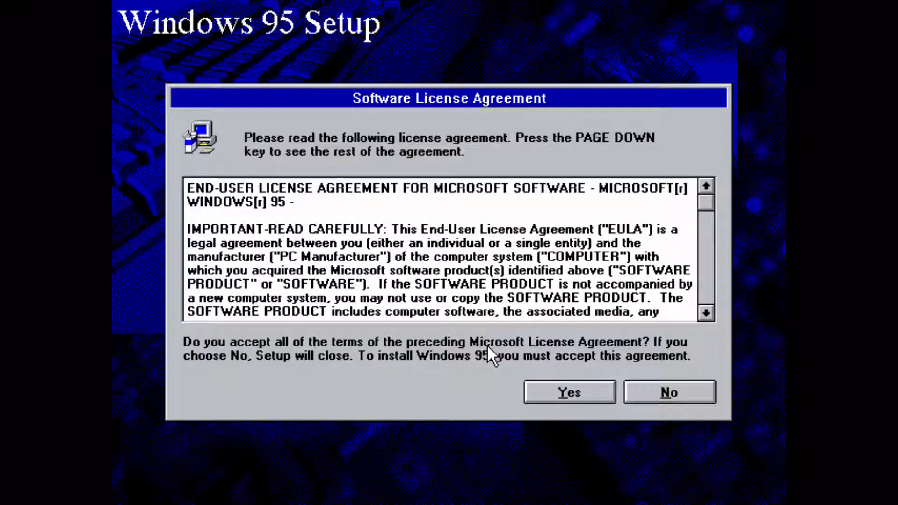
{"action": "left_click", "coordinate": [554, 396]}
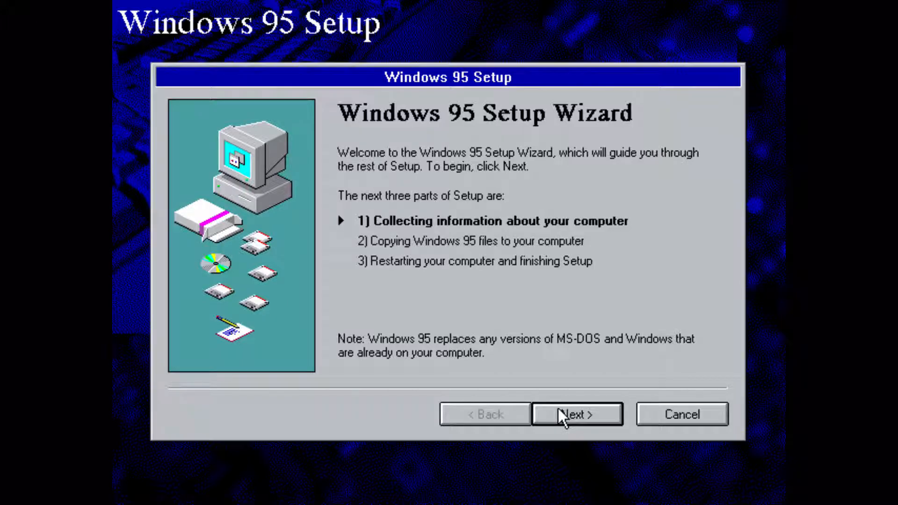
{"action": "left_click", "coordinate": [562, 414]}
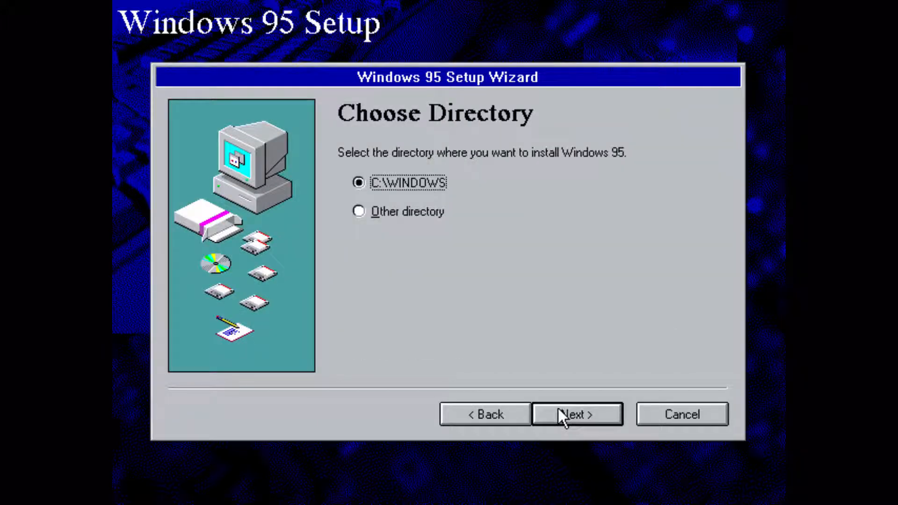
{"action": "left_click", "coordinate": [559, 409]}
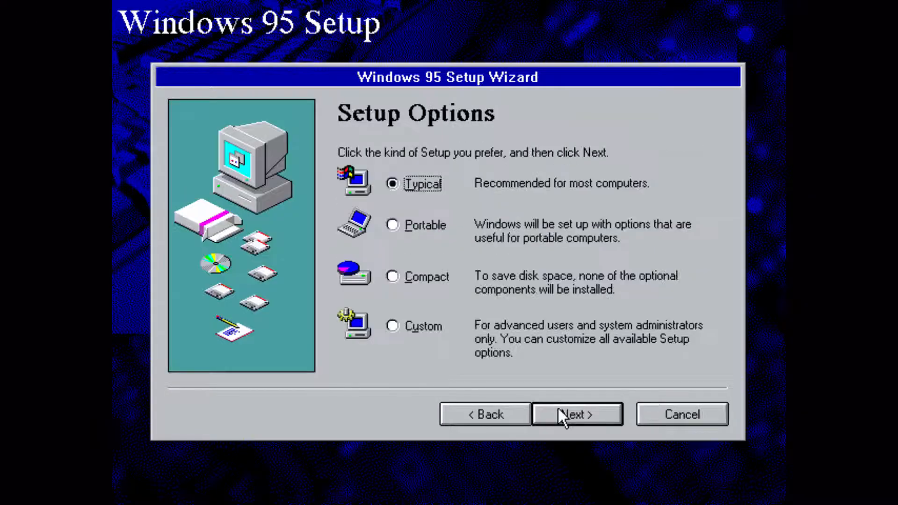
{"action": "left_click", "coordinate": [401, 326]}
{"action": "left_click", "coordinate": [573, 415]}
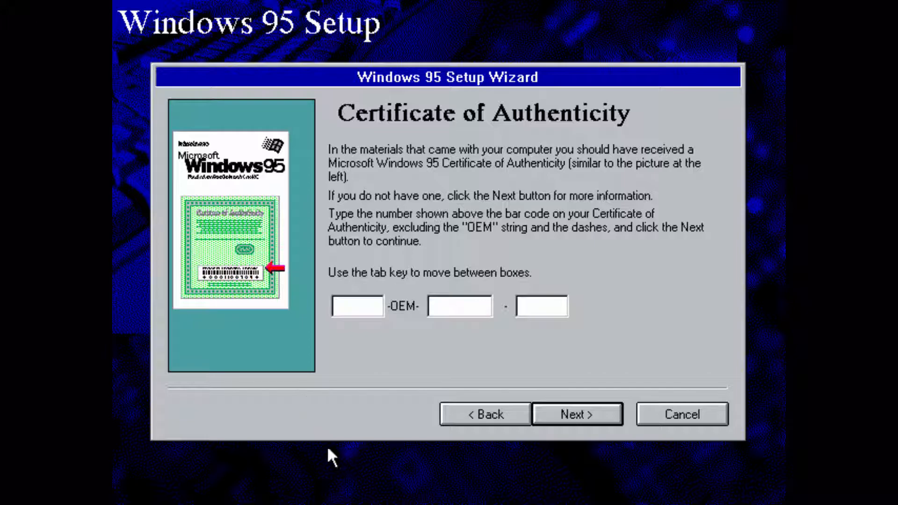
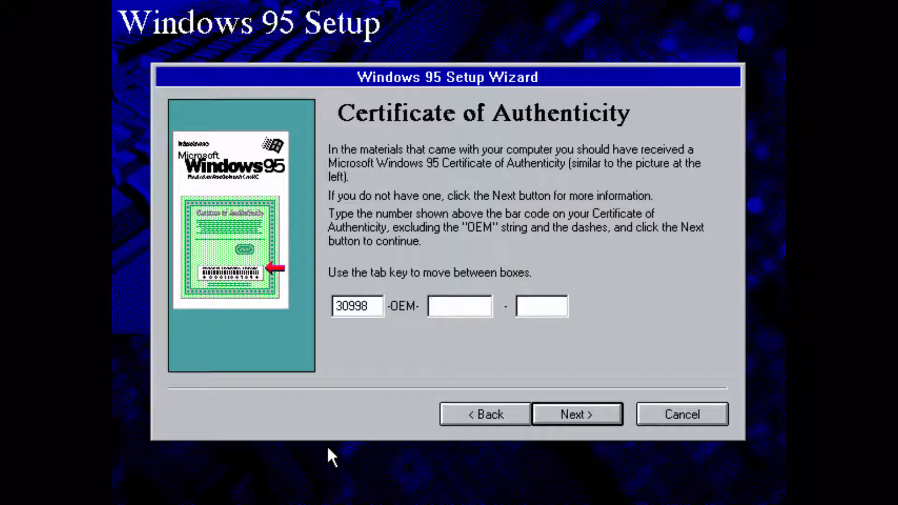
Enter the product certificate number in the certificate boxes and submit it.
{"action": "left_click", "coordinate": [567, 417]}
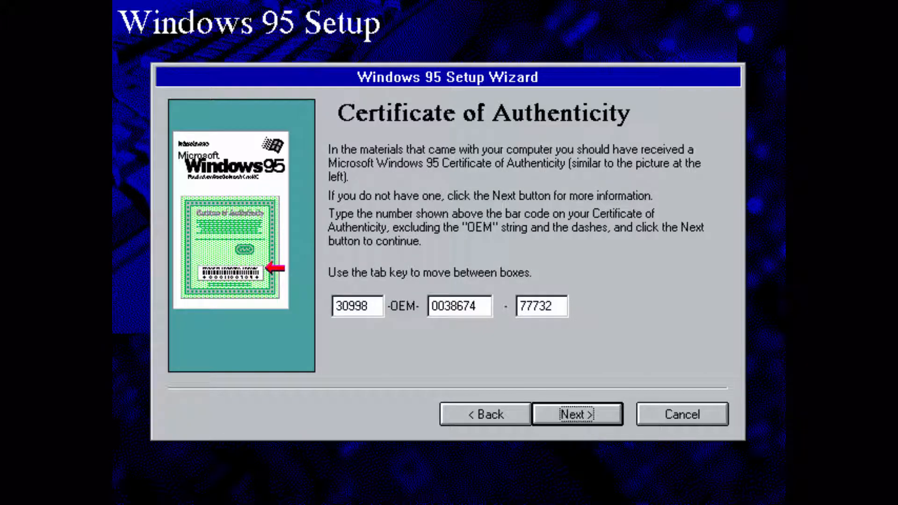
{"action": "left_click", "coordinate": [488, 416]}
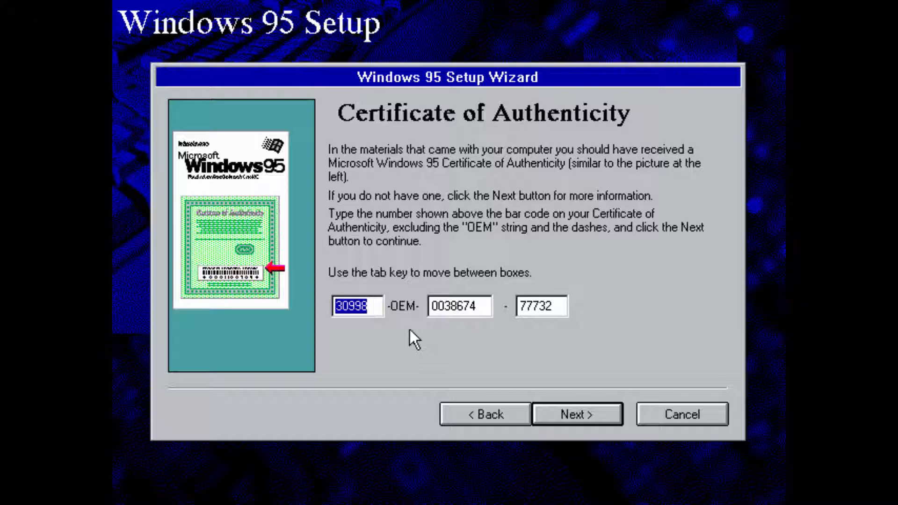
Fill in the user's name and continue to hardware analysis.
{"action": "left_click", "coordinate": [584, 410]}
{"action": "type", "text": "Tommy"}
{"action": "left_click", "coordinate": [557, 412]}
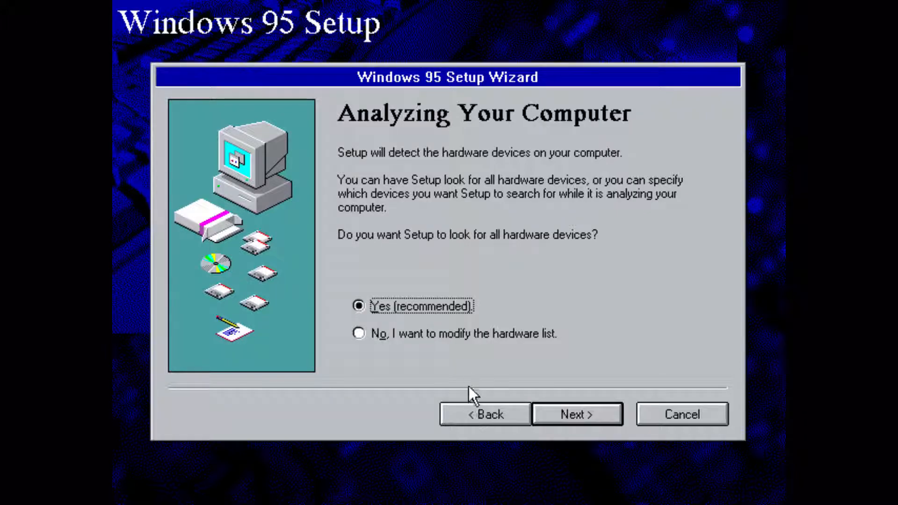
Have setup detect hardware with Network Adapter and Sound/MIDI/Video Capture Card ticked, and start analysis.
{"action": "left_click", "coordinate": [470, 411]}
{"action": "left_click", "coordinate": [567, 408]}
{"action": "left_click", "coordinate": [394, 333]}
{"action": "left_click", "coordinate": [379, 306]}
{"action": "left_click", "coordinate": [571, 414]}
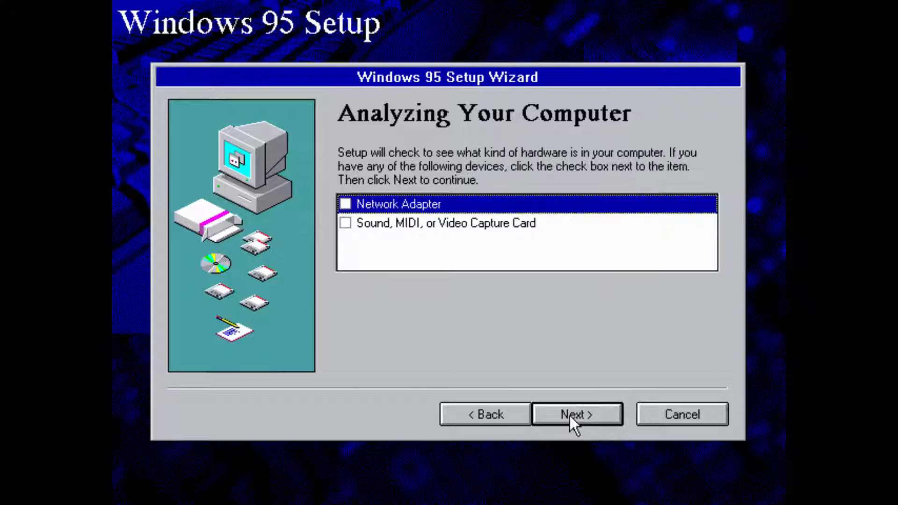
{"action": "left_click", "coordinate": [345, 204]}
{"action": "left_click", "coordinate": [347, 223]}
{"action": "left_click", "coordinate": [576, 414]}
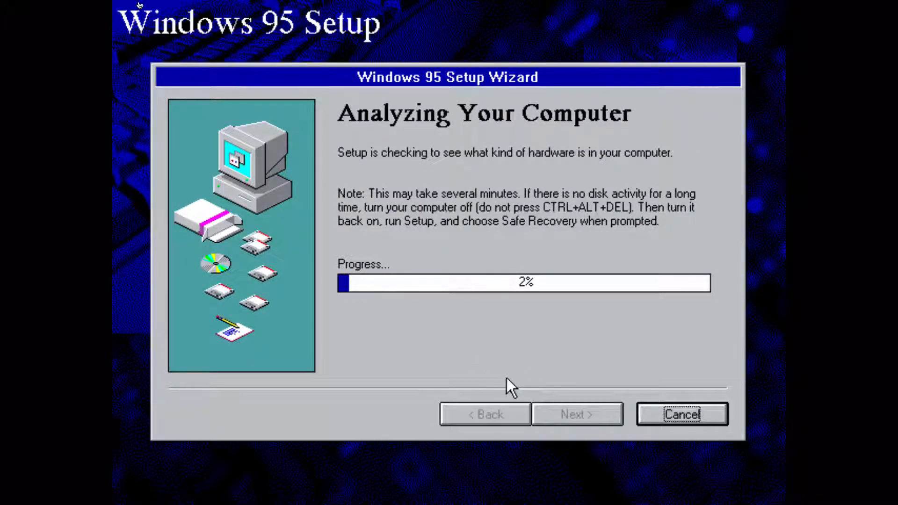
Set the virtual machine's network connection mode from the Fusion network menu.
{"action": "mouse_move", "coordinate": [112, 5]}
{"action": "left_click", "coordinate": [79, 28]}
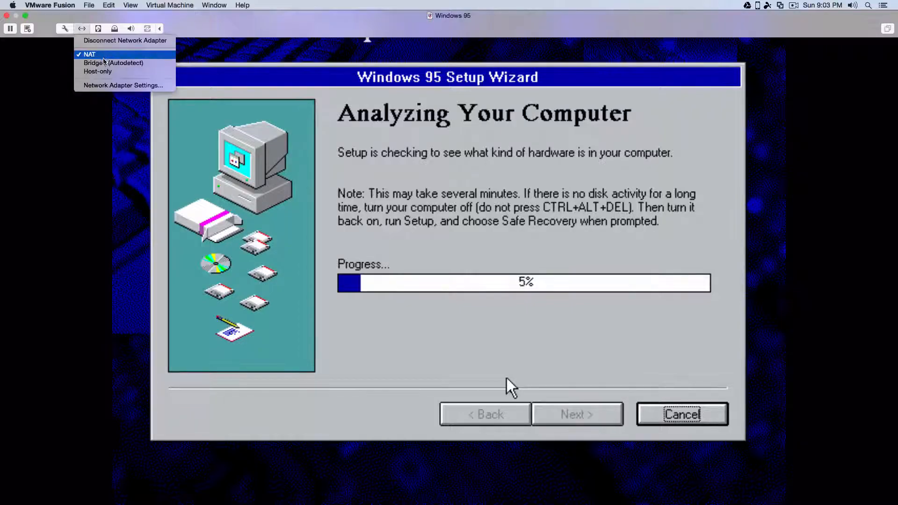
{"action": "left_click", "coordinate": [139, 65]}
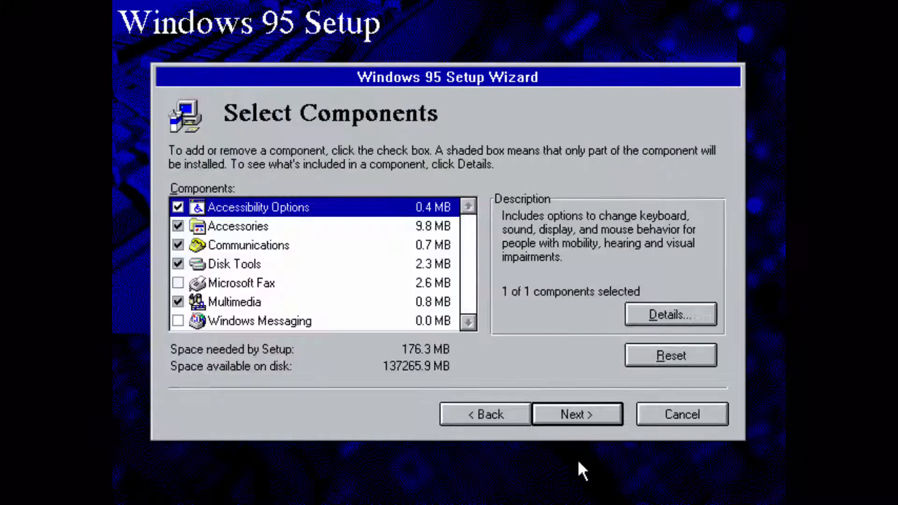
In Accessories details, tick Briefcase, Character Map, Desktop Wallpaper, Games, Mouse Pointers, Net Watcher, Quick View and more.
{"action": "left_click", "coordinate": [227, 231]}
{"action": "left_click", "coordinate": [686, 312]}
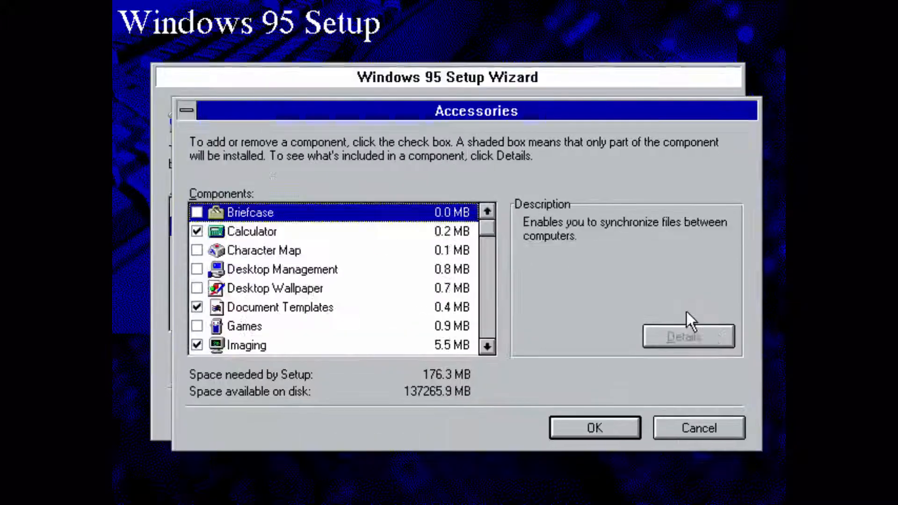
{"action": "left_click", "coordinate": [197, 213]}
{"action": "left_click", "coordinate": [196, 250]}
{"action": "left_click", "coordinate": [197, 269]}
{"action": "left_click", "coordinate": [197, 289]}
{"action": "left_click", "coordinate": [197, 326]}
{"action": "left_click", "coordinate": [486, 346]}
{"action": "left_click", "coordinate": [196, 269]}
{"action": "left_click", "coordinate": [197, 288]}
{"action": "left_click", "coordinate": [196, 326]}
{"action": "left_click", "coordinate": [196, 307]}
{"action": "left_click", "coordinate": [197, 345]}
{"action": "left_click", "coordinate": [487, 346]}
Add Additional Screen Savers, System Monitor, Resource Meter, Windows 95 Tour and WordPad, then confirm Accessories.
{"action": "left_click", "coordinate": [318, 270]}
{"action": "left_click", "coordinate": [689, 336]}
{"action": "left_click", "coordinate": [215, 246]}
{"action": "left_click", "coordinate": [607, 455]}
{"action": "left_click", "coordinate": [197, 288]}
{"action": "left_click", "coordinate": [197, 307]}
{"action": "left_click", "coordinate": [196, 326]}
{"action": "left_click", "coordinate": [196, 345]}
{"action": "left_click", "coordinate": [197, 346]}
{"action": "left_click", "coordinate": [580, 427]}
Review the Communications and Disk Tools details, leaving both unchanged.
{"action": "left_click", "coordinate": [299, 245]}
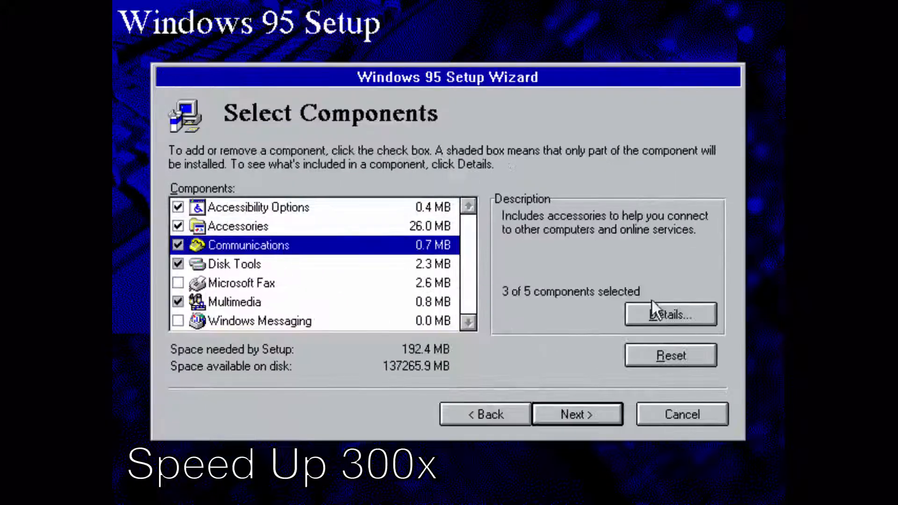
{"action": "left_click", "coordinate": [655, 311]}
{"action": "left_click", "coordinate": [731, 425]}
{"action": "left_click", "coordinate": [300, 264]}
{"action": "left_click", "coordinate": [702, 316]}
{"action": "left_click", "coordinate": [699, 428]}
Tick all eight Multimedia subcomponents, confirm, and continue to Network Configuration.
{"action": "left_click", "coordinate": [313, 302]}
{"action": "left_click", "coordinate": [670, 315]}
{"action": "left_click", "coordinate": [196, 212]}
{"action": "left_click", "coordinate": [197, 269]}
{"action": "left_click", "coordinate": [196, 306]}
{"action": "left_click", "coordinate": [197, 287]}
{"action": "left_click", "coordinate": [197, 345]}
{"action": "left_click", "coordinate": [597, 428]}
{"action": "left_click", "coordinate": [559, 412]}
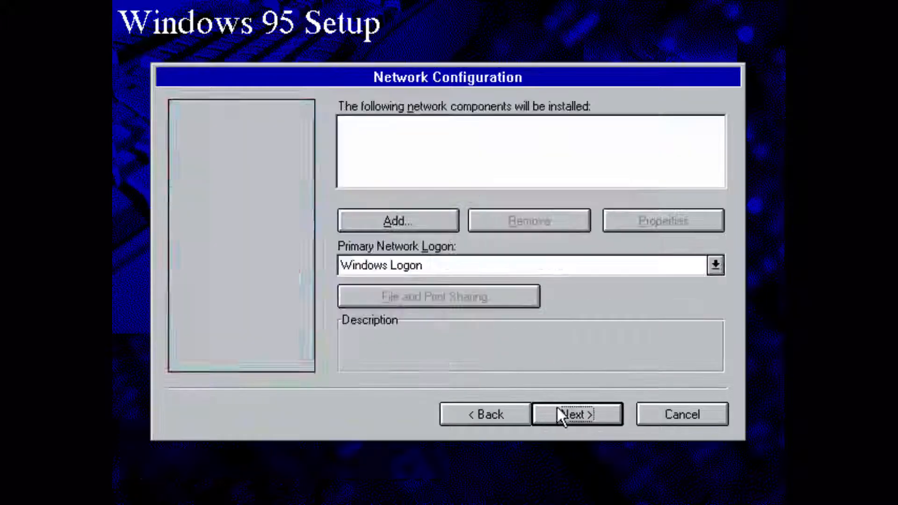
Keep Windows Logon and add Microsoft's TCP/IP network protocol.
{"action": "left_click", "coordinate": [568, 262]}
{"action": "left_click", "coordinate": [568, 264]}
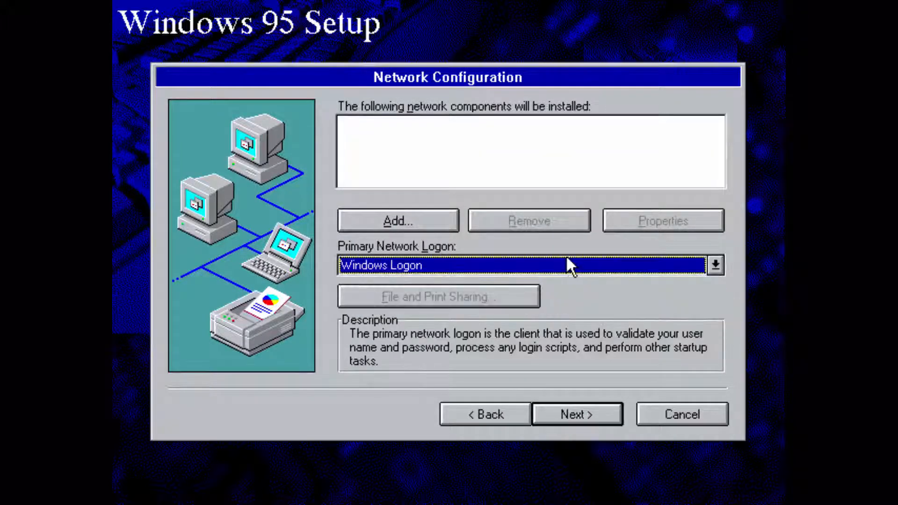
{"action": "left_click", "coordinate": [395, 221]}
{"action": "left_click", "coordinate": [297, 178]}
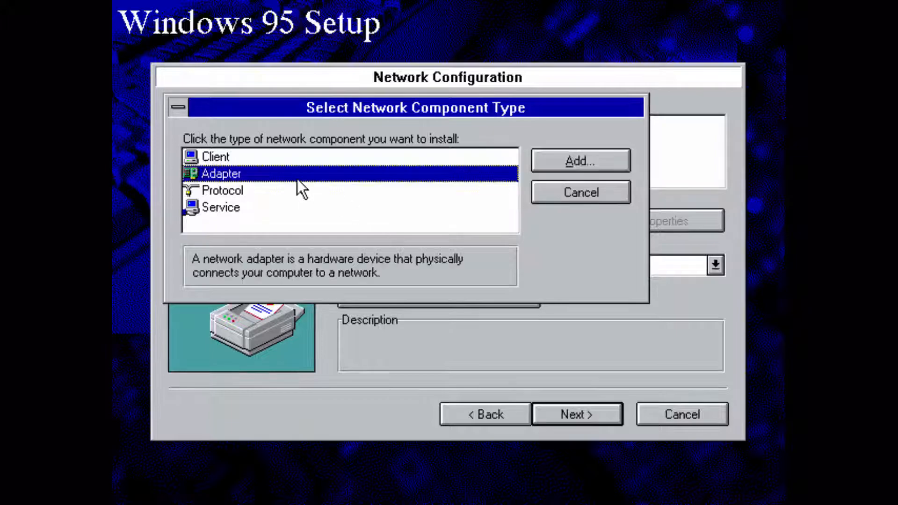
{"action": "left_click", "coordinate": [386, 188]}
{"action": "left_click", "coordinate": [581, 161]}
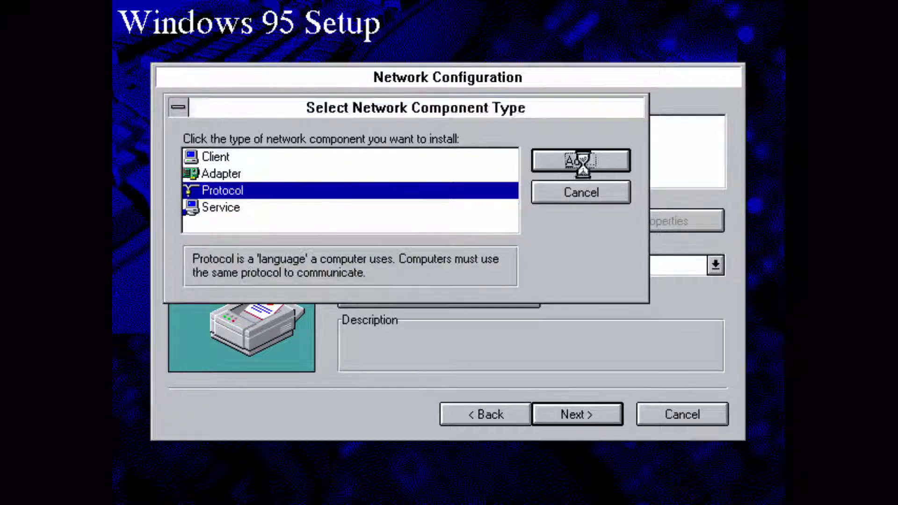
{"action": "left_click", "coordinate": [251, 292]}
{"action": "left_click", "coordinate": [251, 309]}
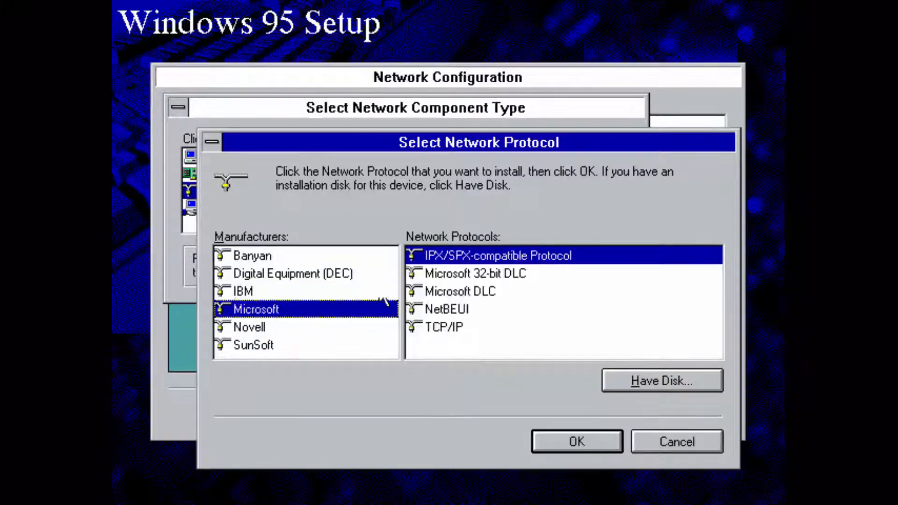
{"action": "left_click", "coordinate": [471, 309]}
{"action": "left_click", "coordinate": [481, 327]}
{"action": "double_click", "coordinate": [479, 327]}
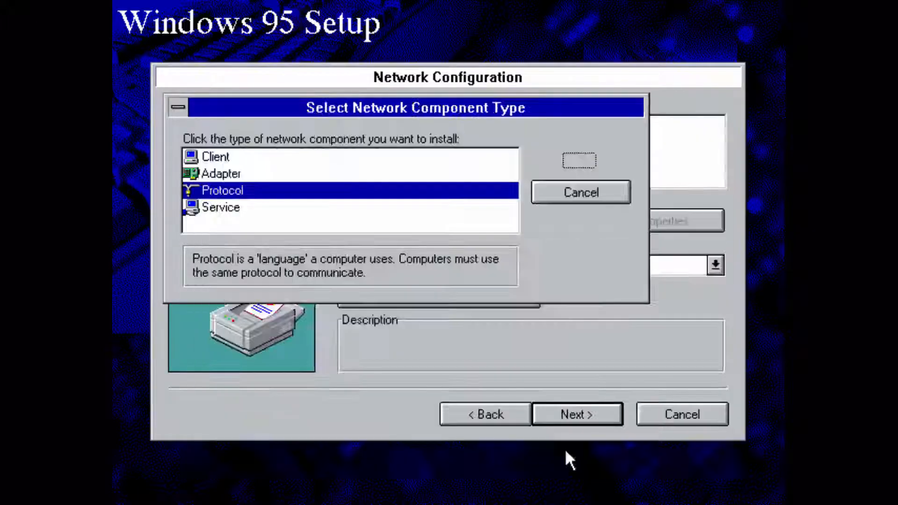
Choose the AMD PCNET Family Ethernet Adapter (PCI&ISA), confirm it, and set Windows Logon as primary logon.
{"action": "left_click", "coordinate": [302, 188]}
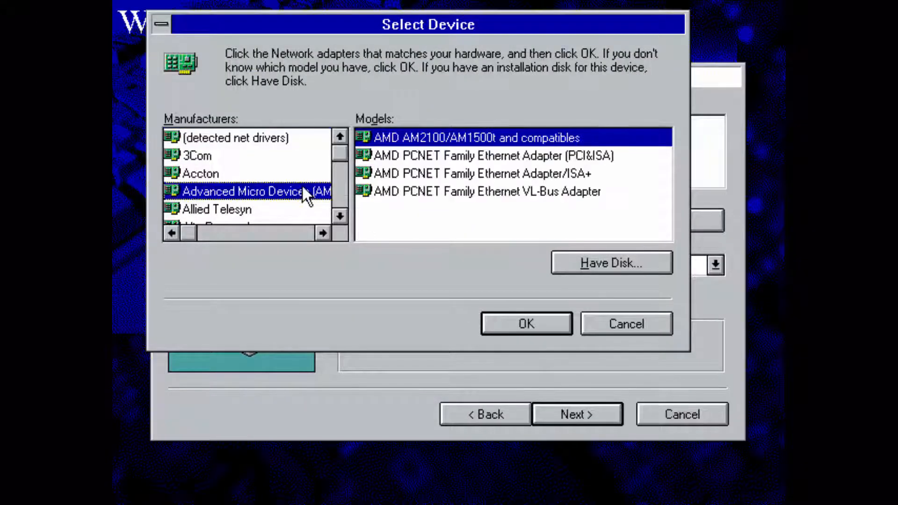
{"action": "left_click", "coordinate": [592, 173]}
{"action": "left_click", "coordinate": [595, 156]}
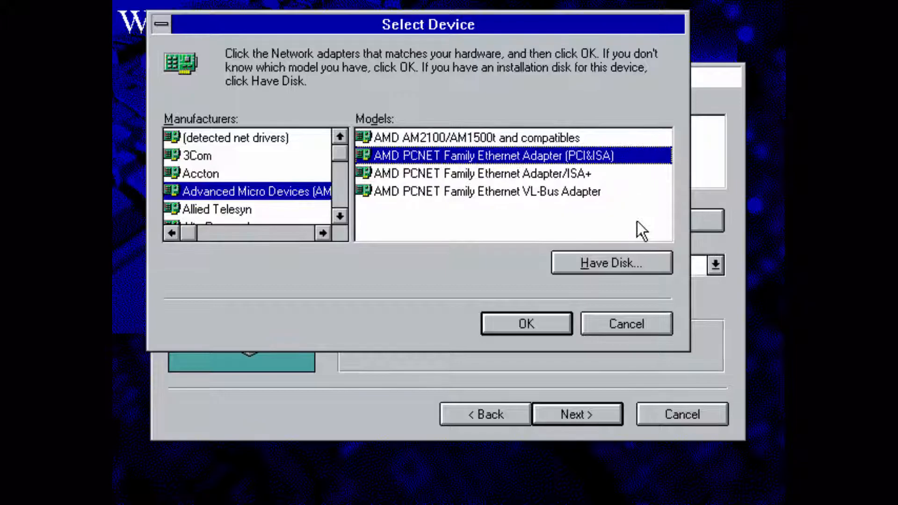
{"action": "left_click", "coordinate": [516, 319]}
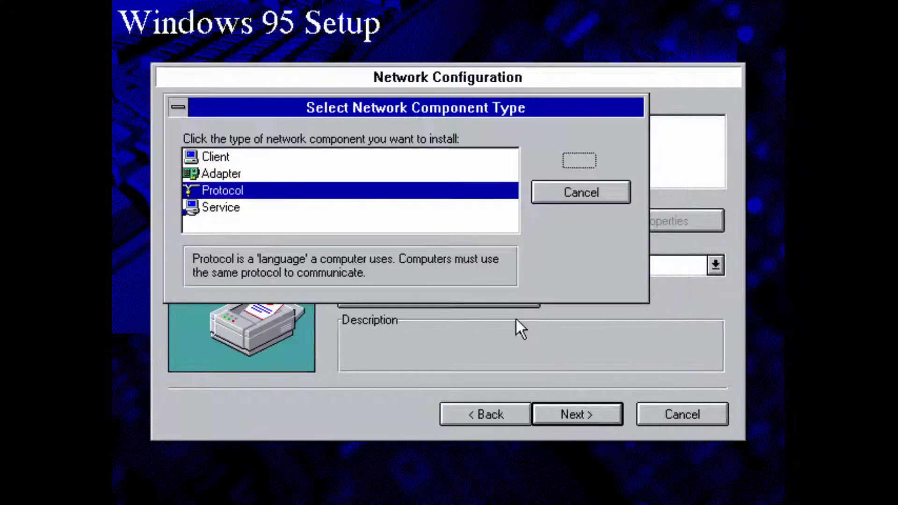
{"action": "left_click", "coordinate": [444, 268]}
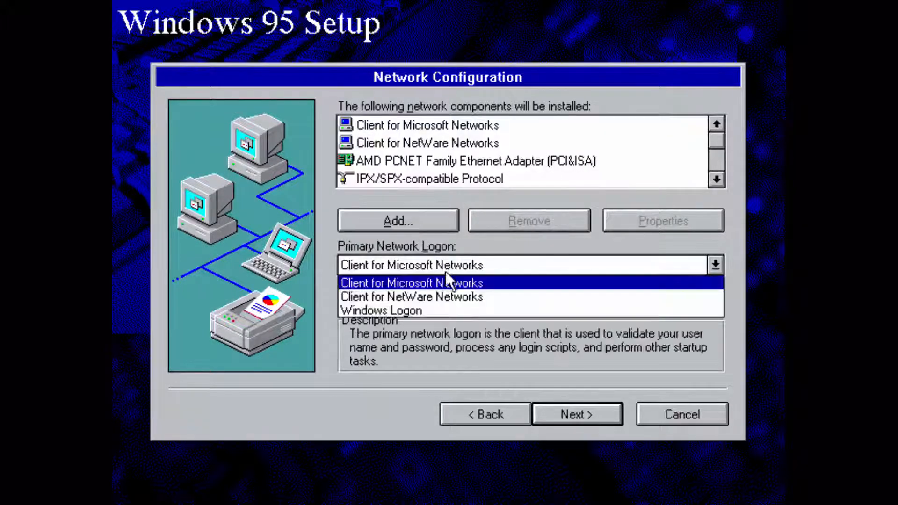
{"action": "left_click", "coordinate": [442, 307]}
Accept the computer identification and keep the Windows 95 user interface in Computer Settings.
{"action": "left_click", "coordinate": [570, 407]}
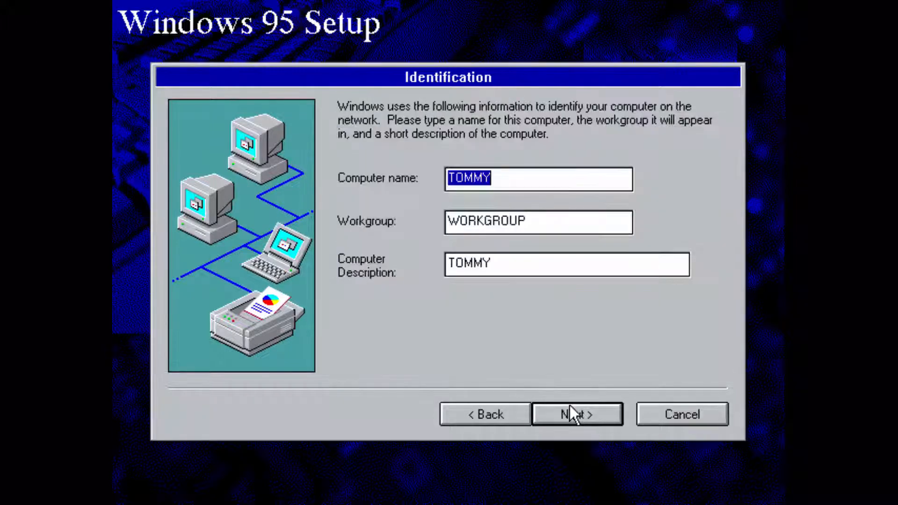
{"action": "left_click", "coordinate": [565, 409]}
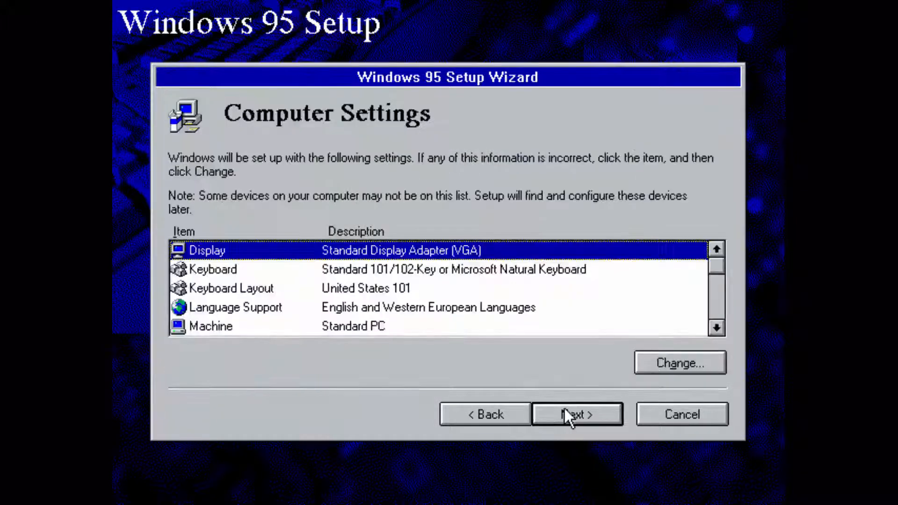
{"action": "left_click_drag", "start_coordinate": [716, 266], "coordinate": [712, 328]}
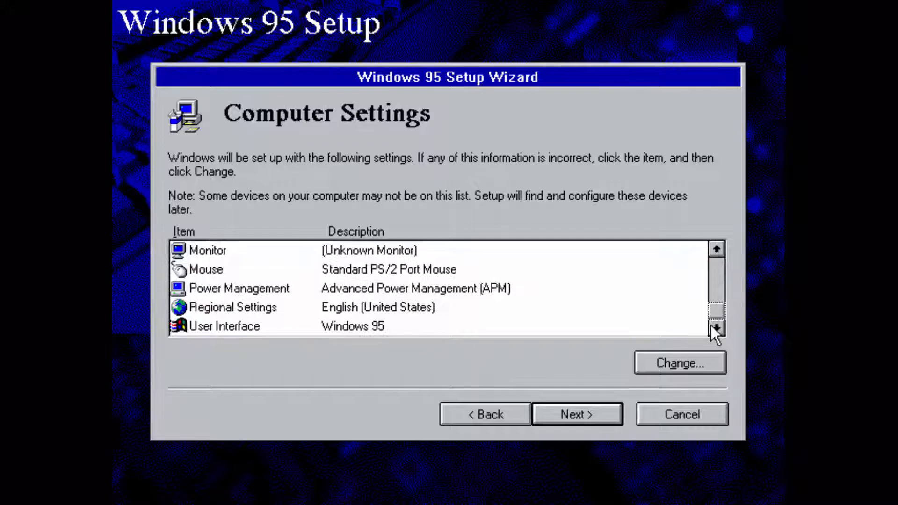
{"action": "left_click", "coordinate": [372, 331]}
{"action": "left_click", "coordinate": [675, 364]}
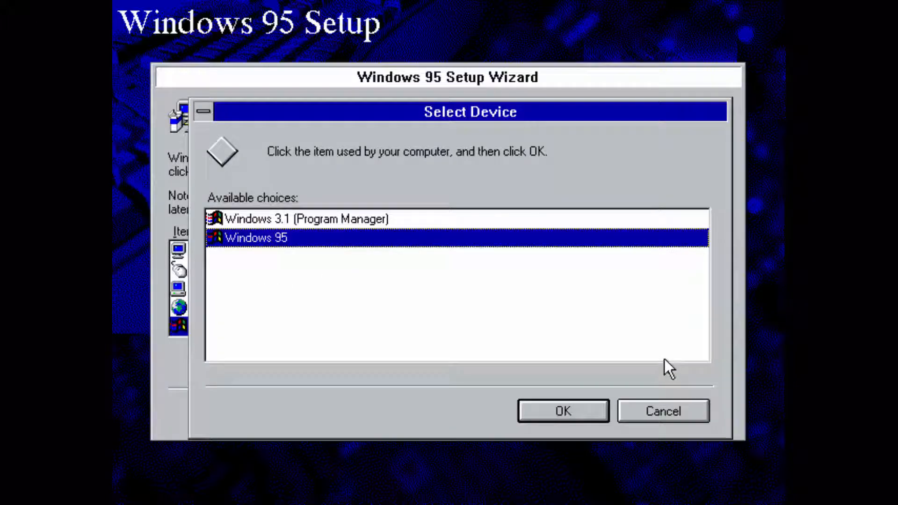
{"action": "left_click", "coordinate": [325, 219]}
{"action": "left_click", "coordinate": [648, 410]}
Decline creating a startup disk and continue to Start Copying Files.
{"action": "left_click", "coordinate": [588, 404]}
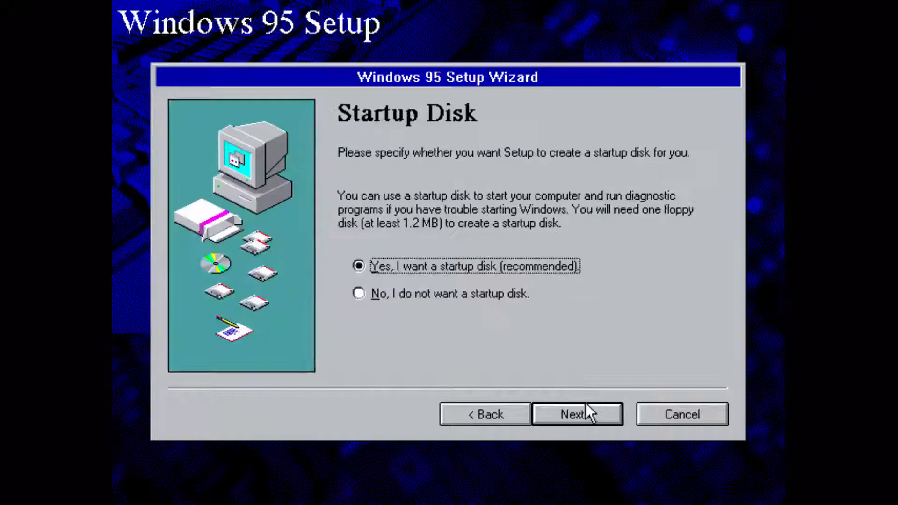
{"action": "left_click", "coordinate": [475, 294]}
{"action": "key", "text": "Return"}
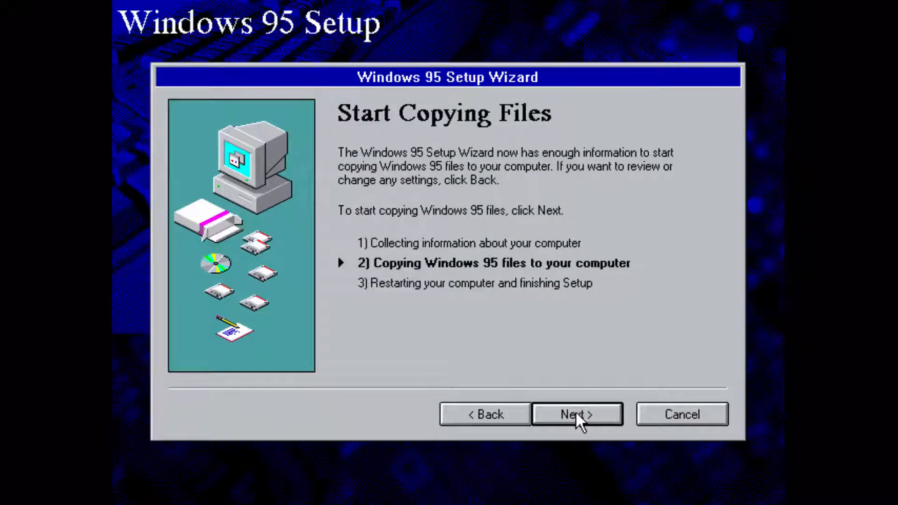
Start copying the Windows 95 files and let setup run through to Finishing Setup.
{"action": "left_click", "coordinate": [577, 414]}
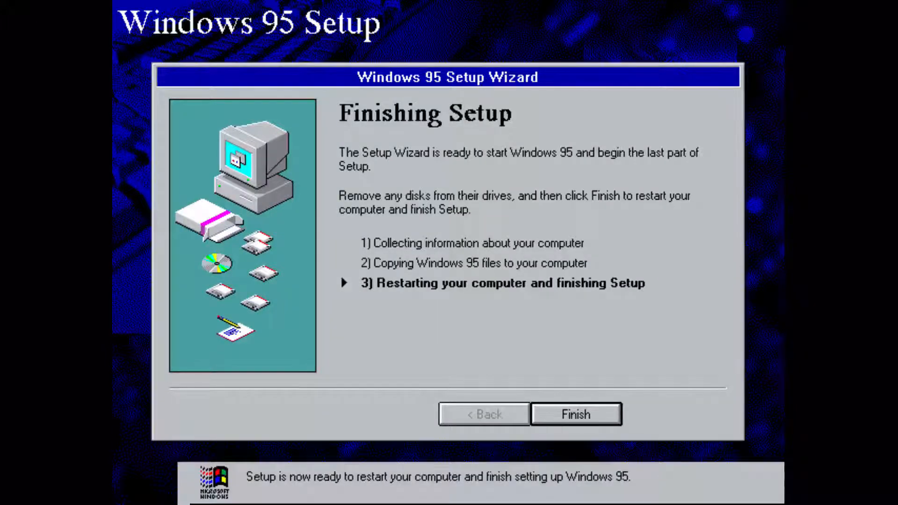
Finish the setup wizard and acknowledge the floppy-disk warning to restart the computer.
{"action": "left_click", "coordinate": [567, 406]}
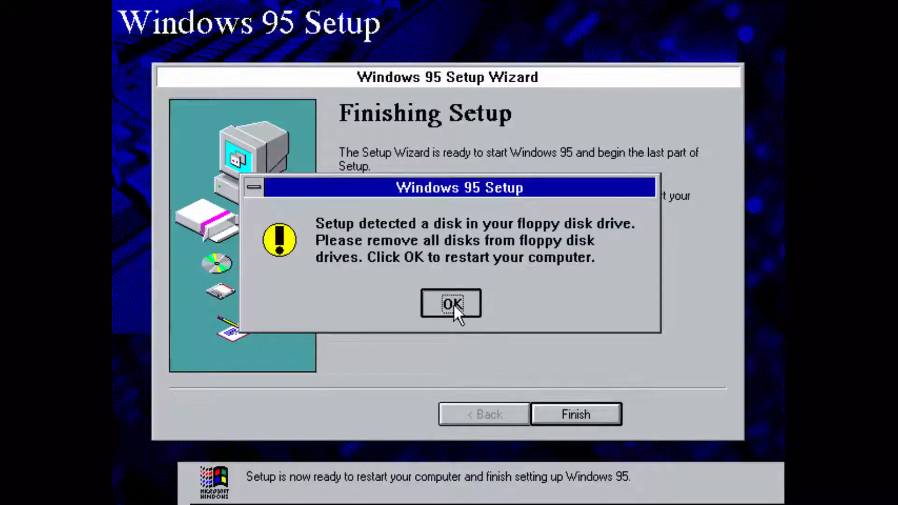
{"action": "left_click", "coordinate": [453, 304]}
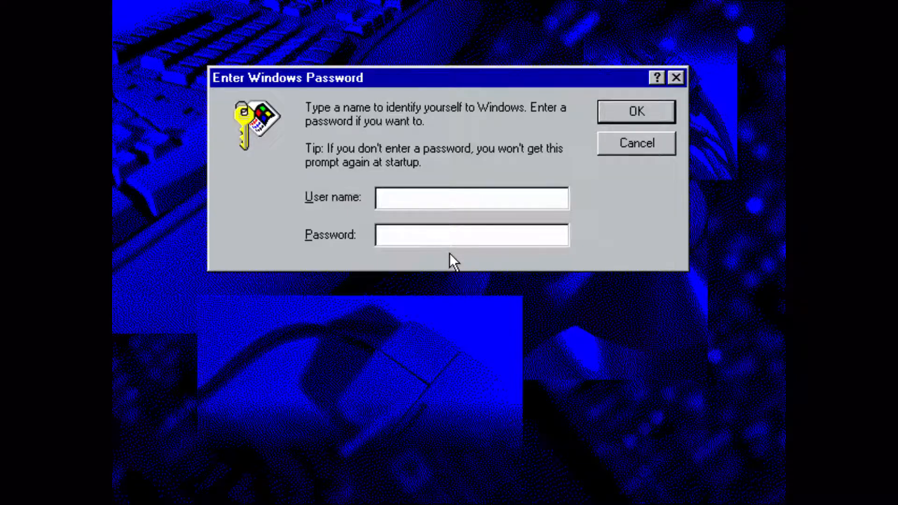
Sign in to Windows with a user name and a blank password.
{"action": "type", "text": "my"}
{"action": "left_click", "coordinate": [621, 113]}
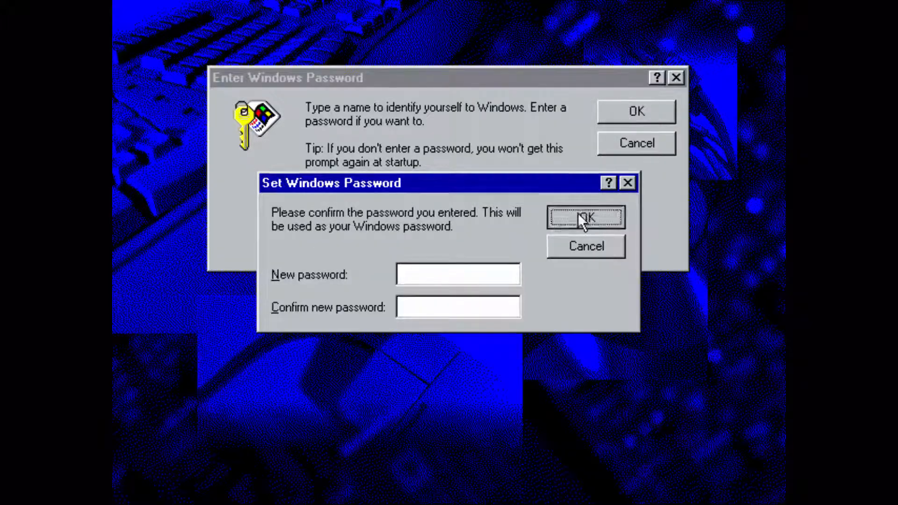
{"action": "left_click", "coordinate": [577, 212]}
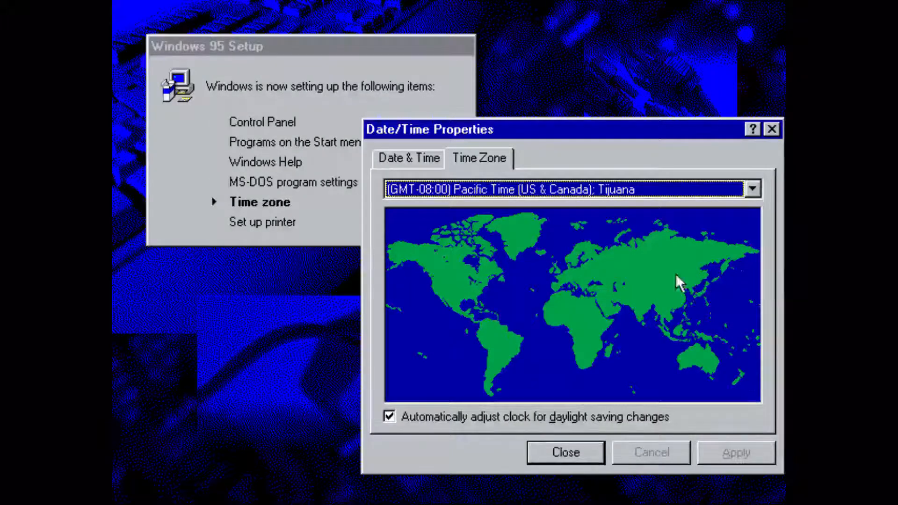
Set the time zone to Eastern Time (US & Canada) and skip the Add Printer Wizard.
{"action": "left_click", "coordinate": [643, 191]}
{"action": "left_click", "coordinate": [570, 304]}
{"action": "left_click", "coordinate": [717, 453]}
{"action": "left_click", "coordinate": [570, 453]}
{"action": "left_click", "coordinate": [618, 396]}
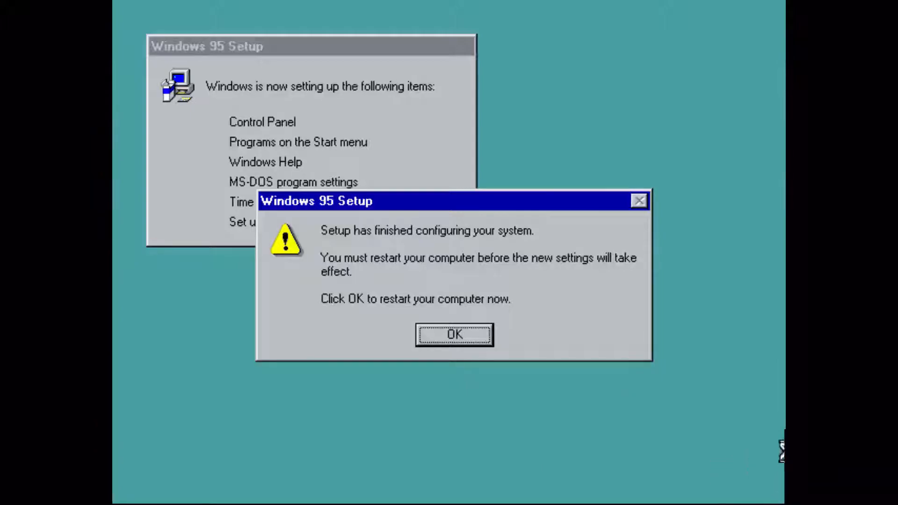
Restart Windows, then press Ctrl+Alt+Del to show the Close Program task list.
{"action": "left_click", "coordinate": [447, 338]}
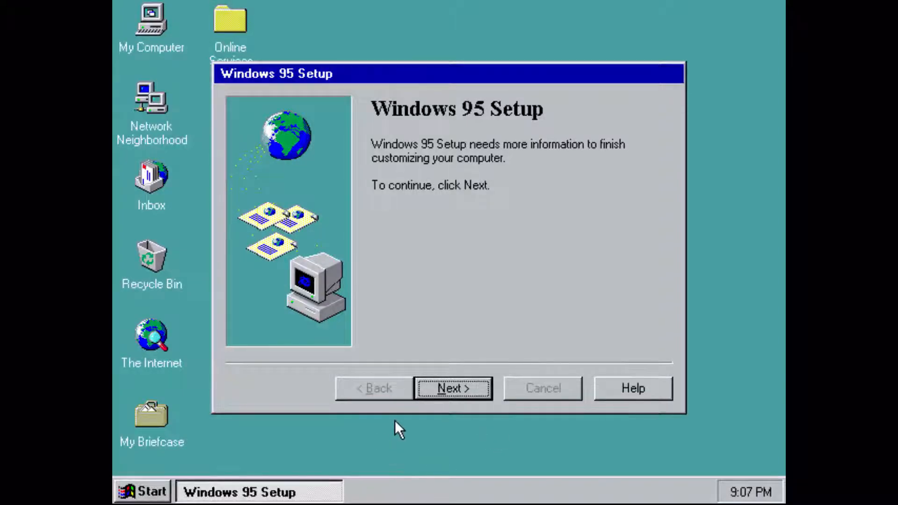
{"action": "key", "text": "ctrl+alt+Delete"}
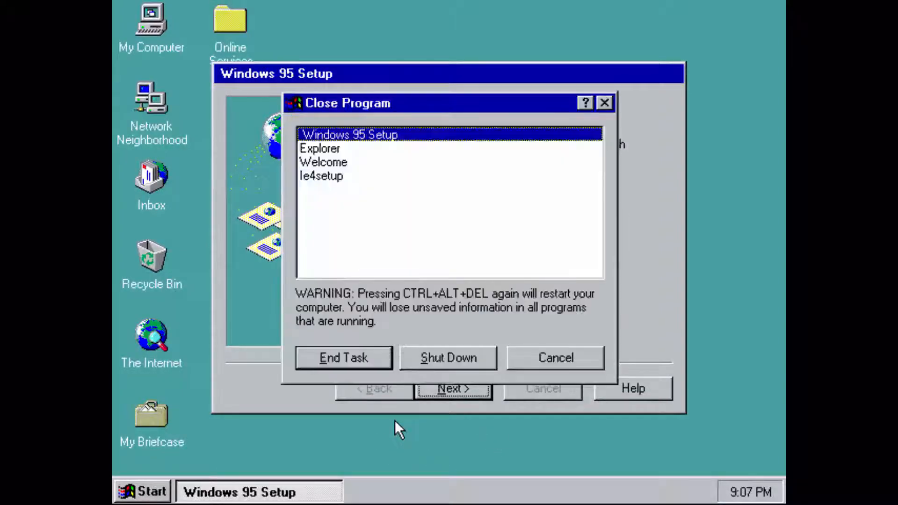
End the hung Windows 95 Setup task, make Recycle Bin delete files immediately, and open My Computer.
{"action": "left_click", "coordinate": [337, 349]}
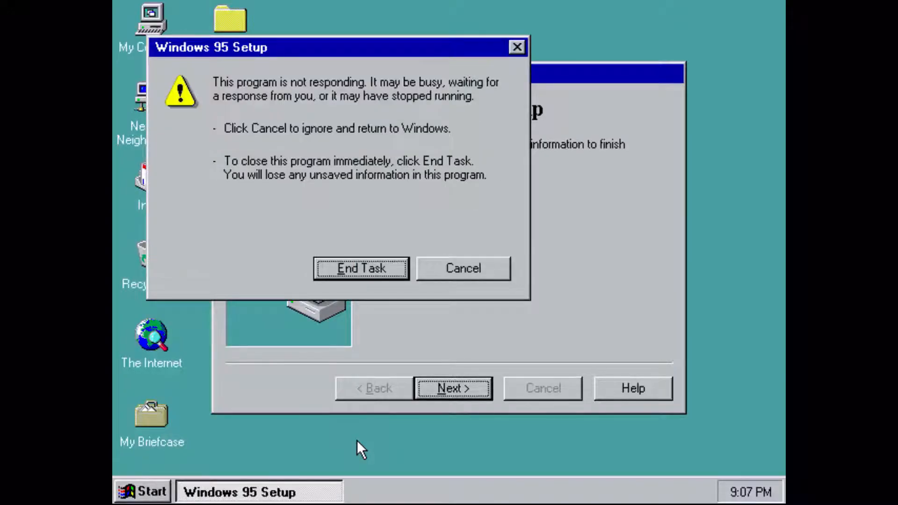
{"action": "left_click", "coordinate": [421, 271]}
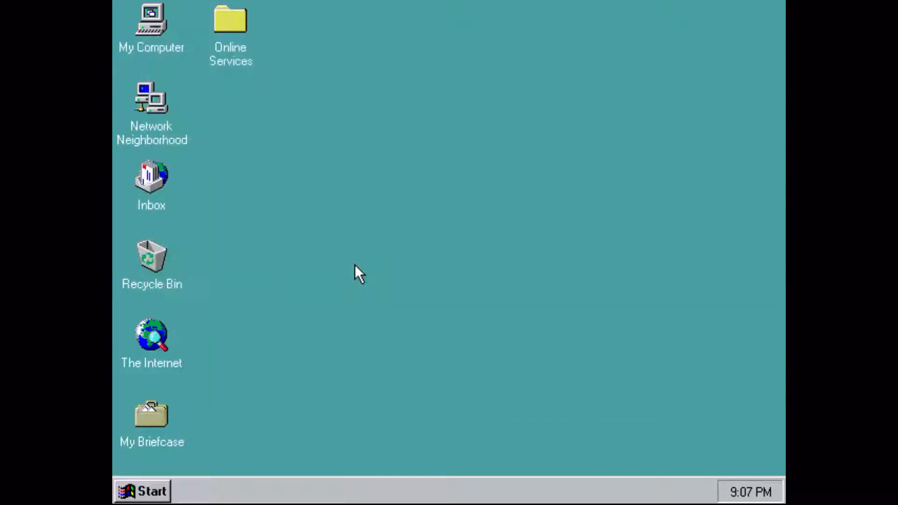
{"action": "right_click", "coordinate": [162, 254]}
{"action": "left_click", "coordinate": [208, 353]}
{"action": "left_click", "coordinate": [284, 187]}
{"action": "left_click", "coordinate": [512, 448]}
{"action": "left_click", "coordinate": [347, 448]}
{"action": "left_click", "coordinate": [189, 446]}
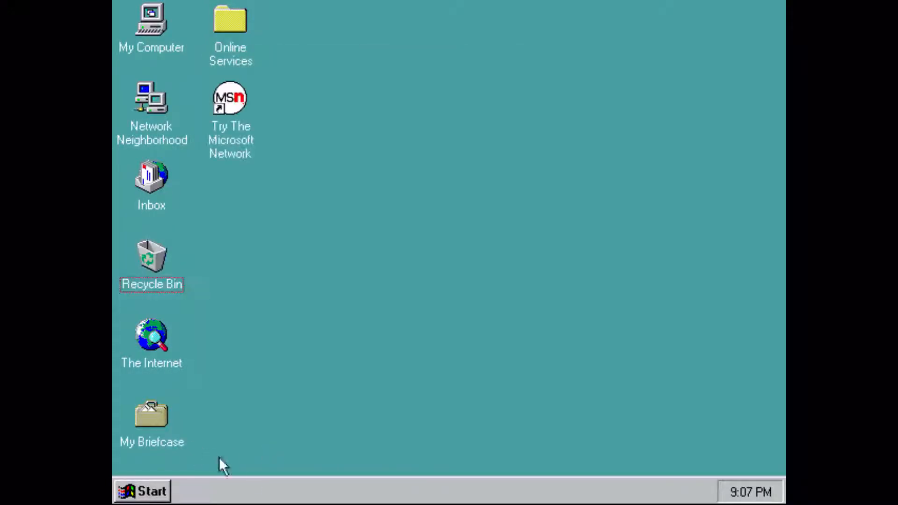
{"action": "double_click", "coordinate": [136, 13]}
Extract Update Packs from Windows 9X (D:) to the desktop, then close the D: window.
{"action": "left_click", "coordinate": [315, 70]}
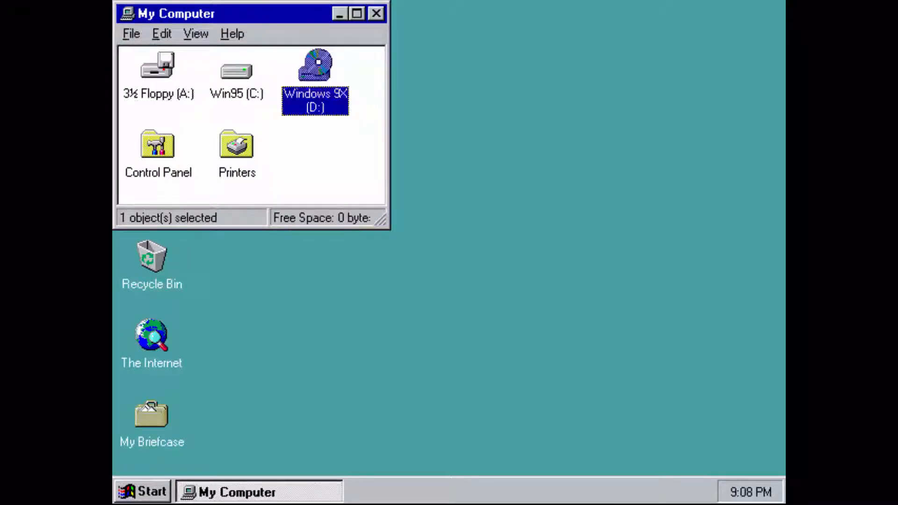
{"action": "double_click", "coordinate": [316, 105]}
{"action": "double_click", "coordinate": [341, 255]}
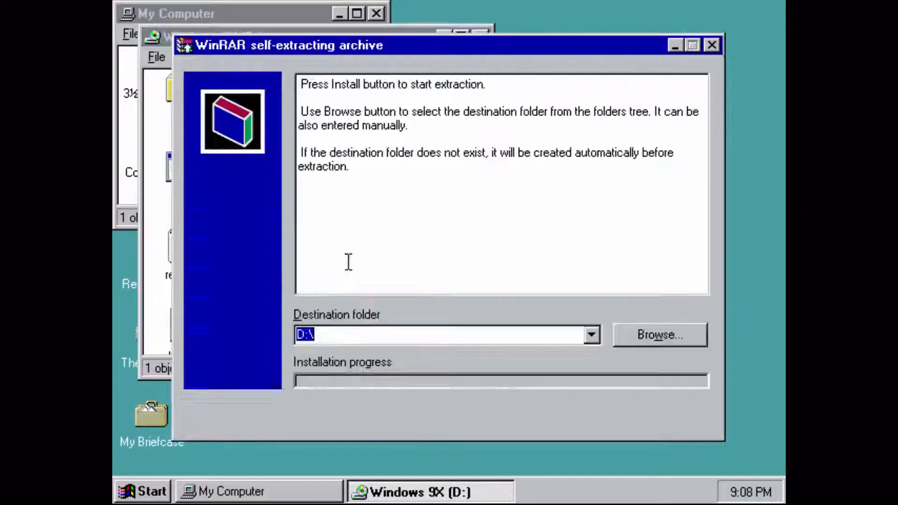
{"action": "left_click", "coordinate": [685, 326]}
{"action": "left_click", "coordinate": [327, 172]}
{"action": "left_click", "coordinate": [446, 416]}
{"action": "left_click", "coordinate": [593, 427]}
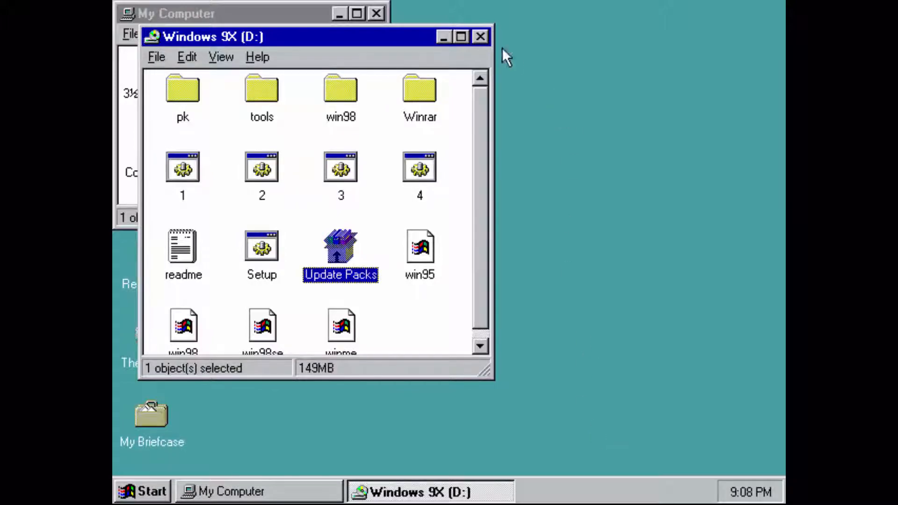
{"action": "left_click", "coordinate": [481, 36]}
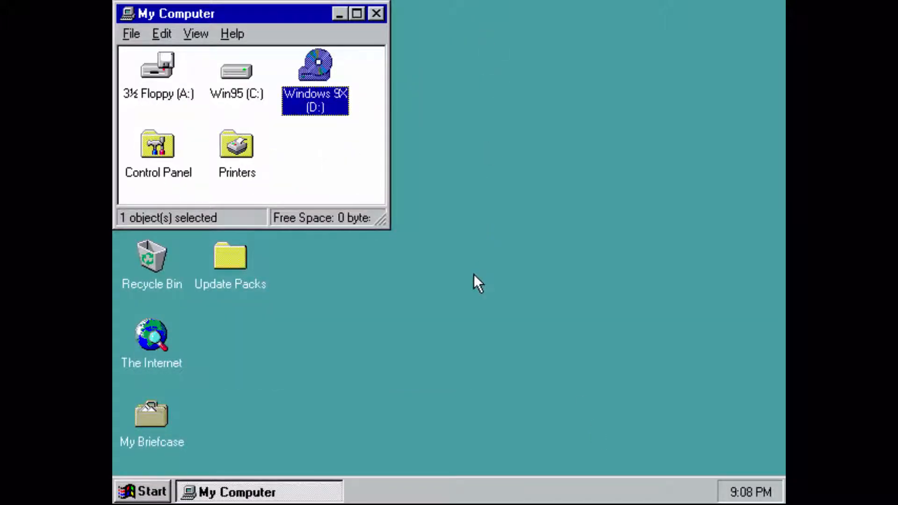
Start the VMware Tools installation and connect its installer CD to the guest.
{"action": "mouse_move", "coordinate": [80, 2]}
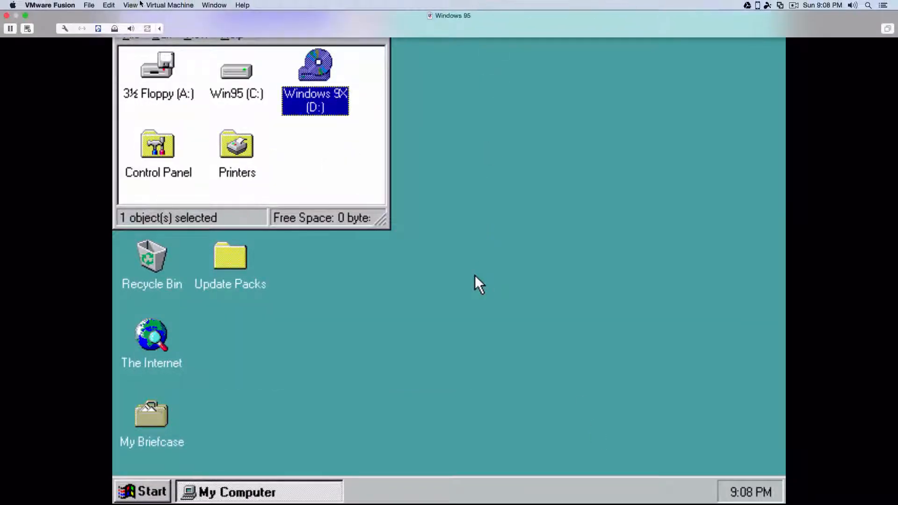
{"action": "left_click", "coordinate": [159, 6]}
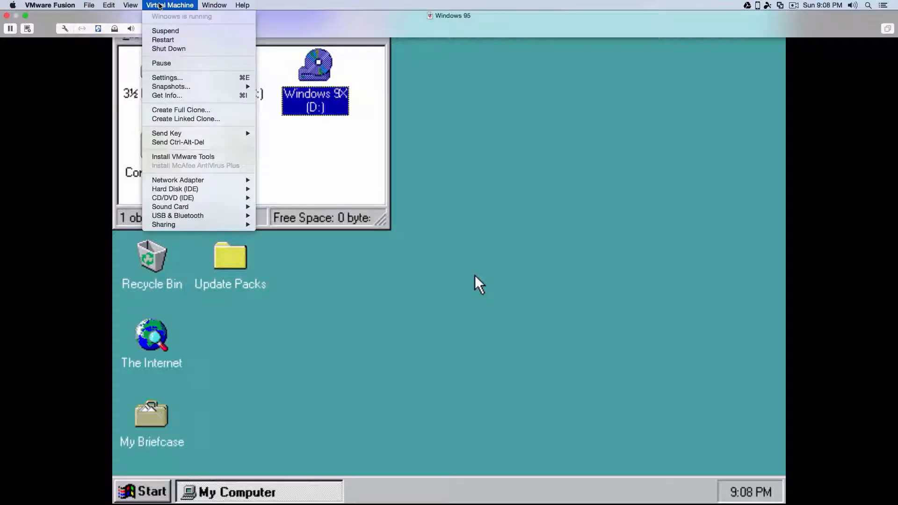
{"action": "left_click", "coordinate": [180, 158]}
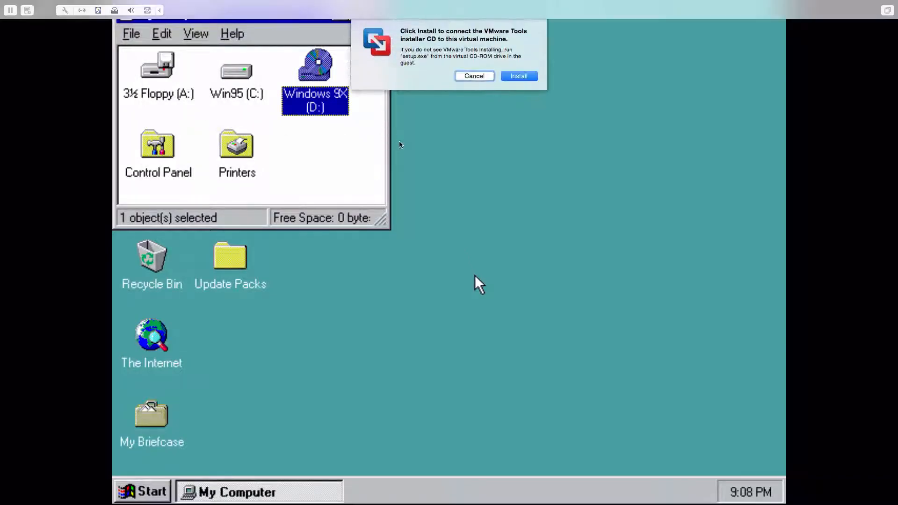
{"action": "left_click", "coordinate": [519, 76]}
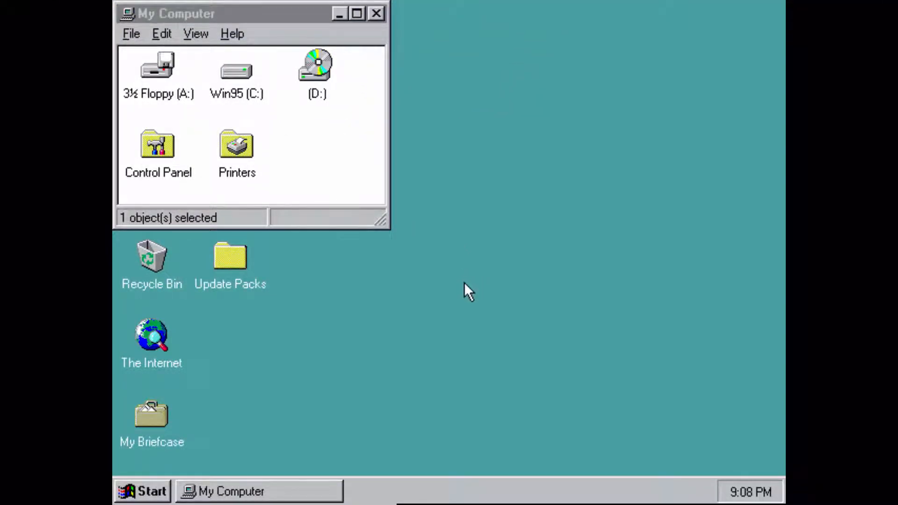
{"action": "left_click", "coordinate": [365, 193]}
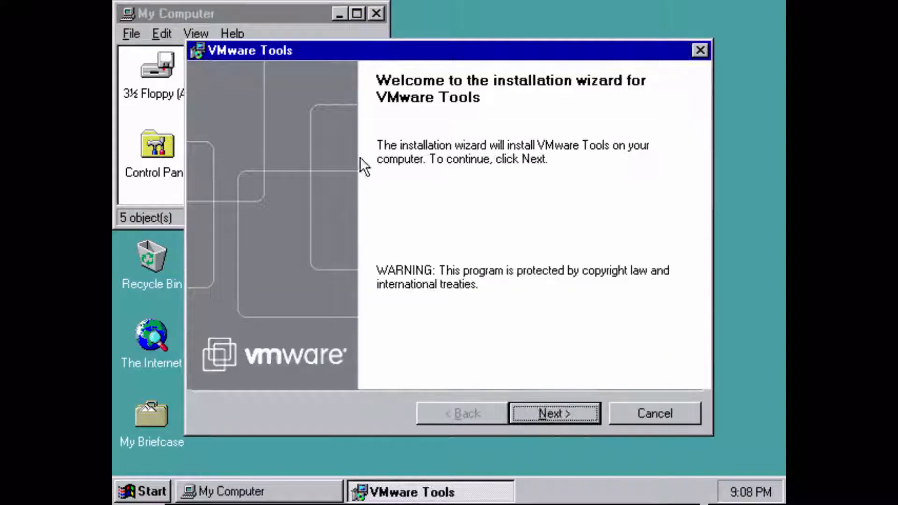
Run the VMware Tools installer wizard with the Complete setup type.
{"action": "left_click", "coordinate": [562, 415]}
{"action": "left_click", "coordinate": [247, 253]}
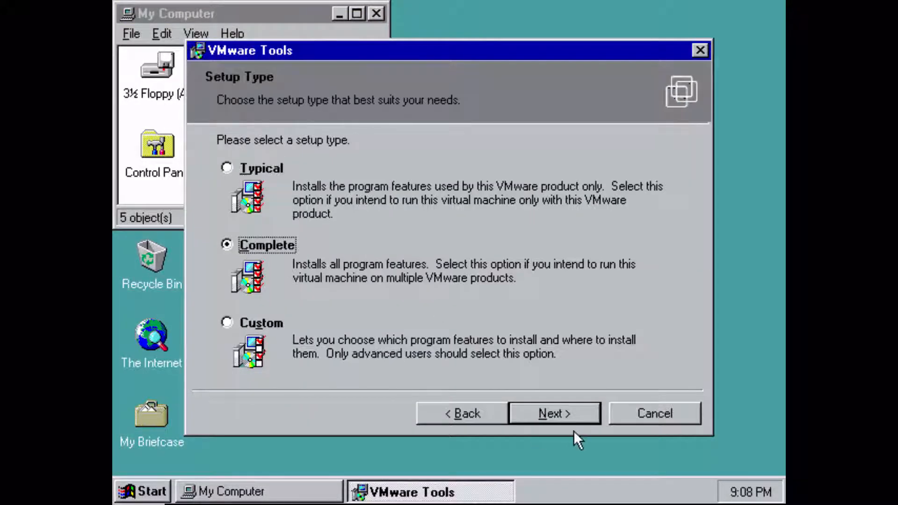
{"action": "left_click", "coordinate": [556, 415]}
{"action": "left_click", "coordinate": [533, 414]}
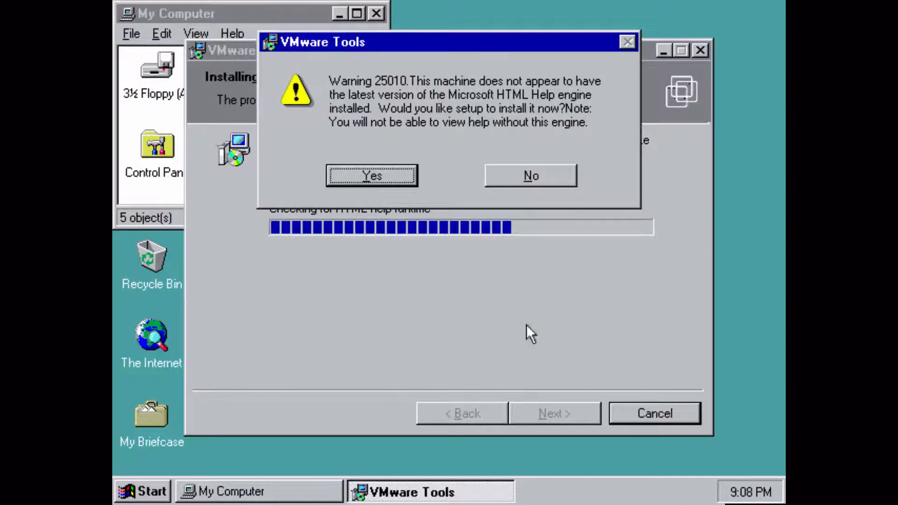
Accept the HTML Help update, dismiss the Internet Explorer and SVGA driver warnings, and restart.
{"action": "left_click", "coordinate": [380, 176]}
{"action": "left_click", "coordinate": [409, 295]}
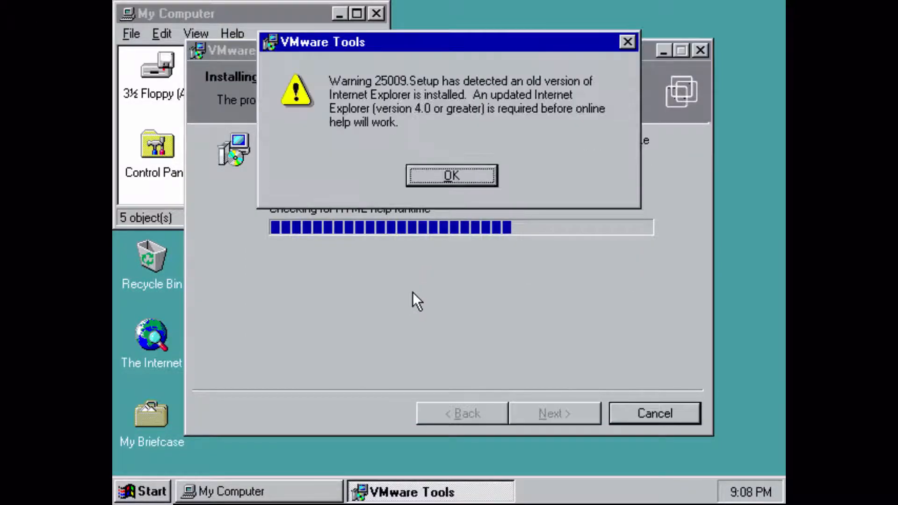
{"action": "left_click", "coordinate": [445, 174]}
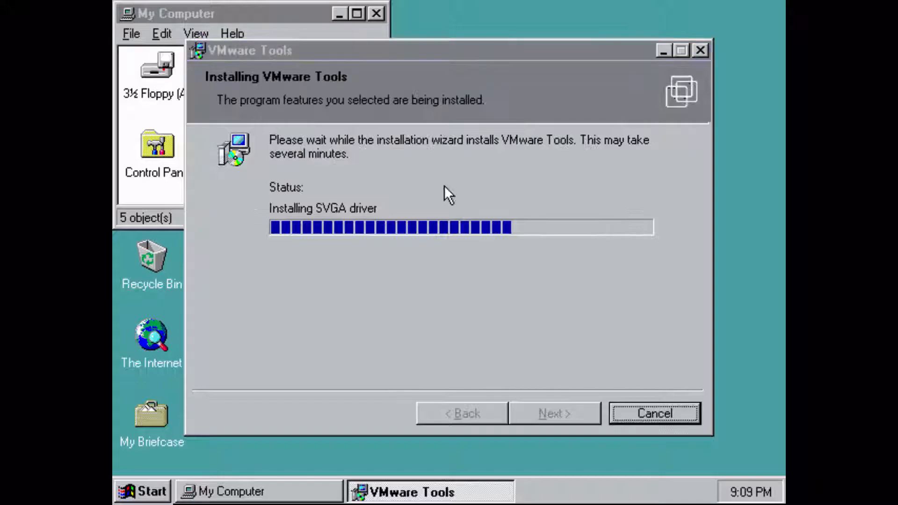
{"action": "left_click", "coordinate": [447, 309]}
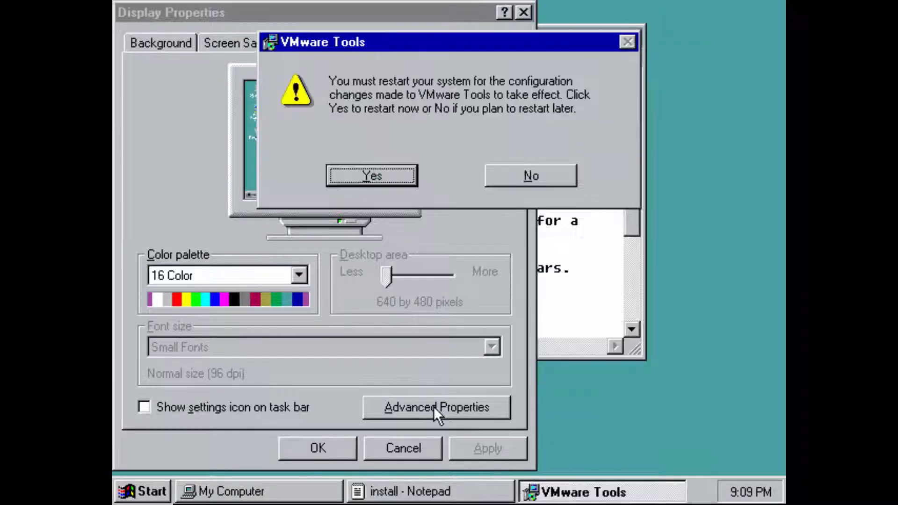
{"action": "left_click", "coordinate": [531, 175]}
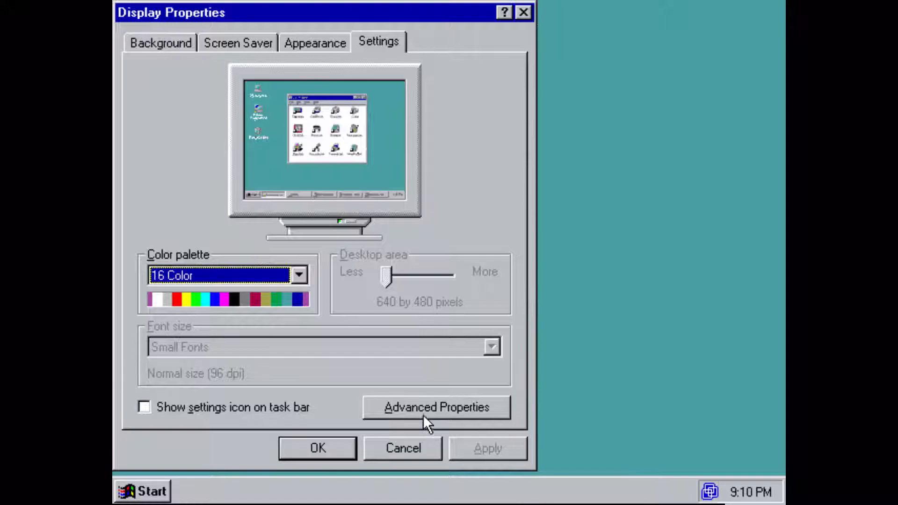
Begin changing the display adapter driver from disk, browsing to the root of drive C.
{"action": "left_click", "coordinate": [424, 415]}
{"action": "left_click", "coordinate": [507, 117]}
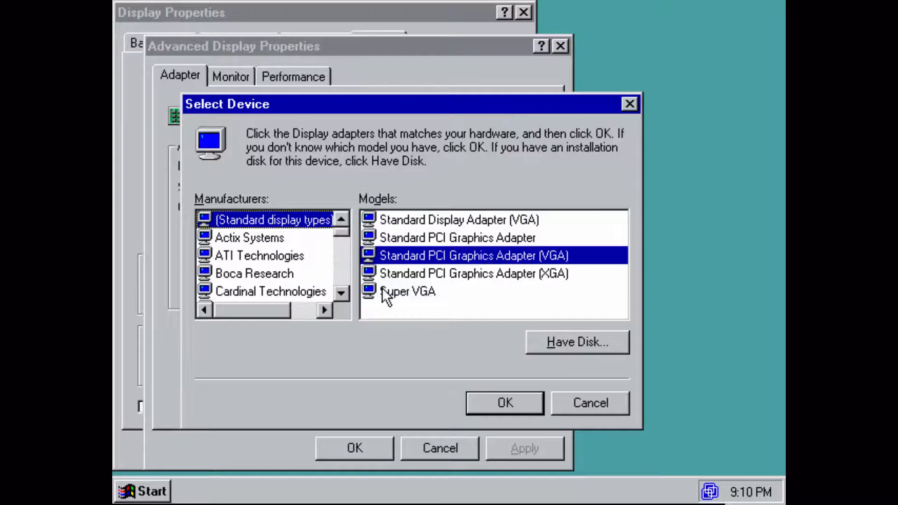
{"action": "left_click", "coordinate": [576, 341]}
{"action": "left_click", "coordinate": [547, 291]}
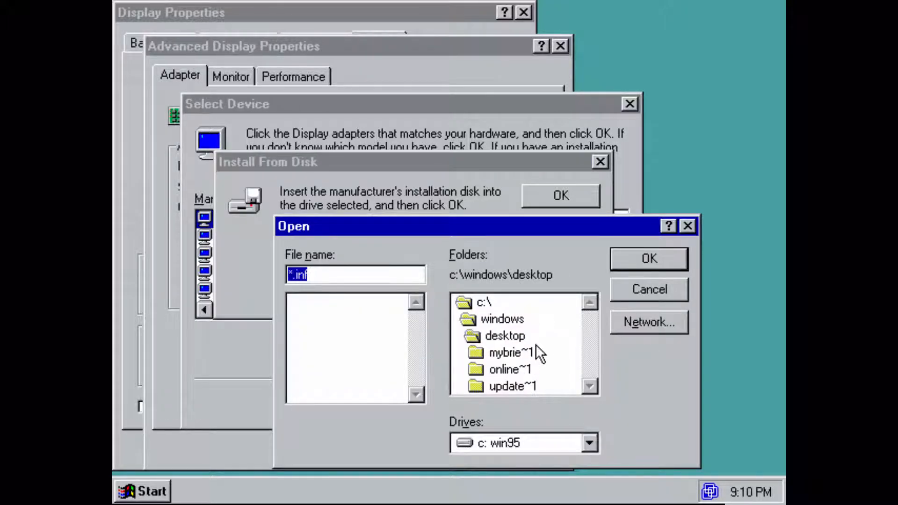
{"action": "double_click", "coordinate": [497, 319]}
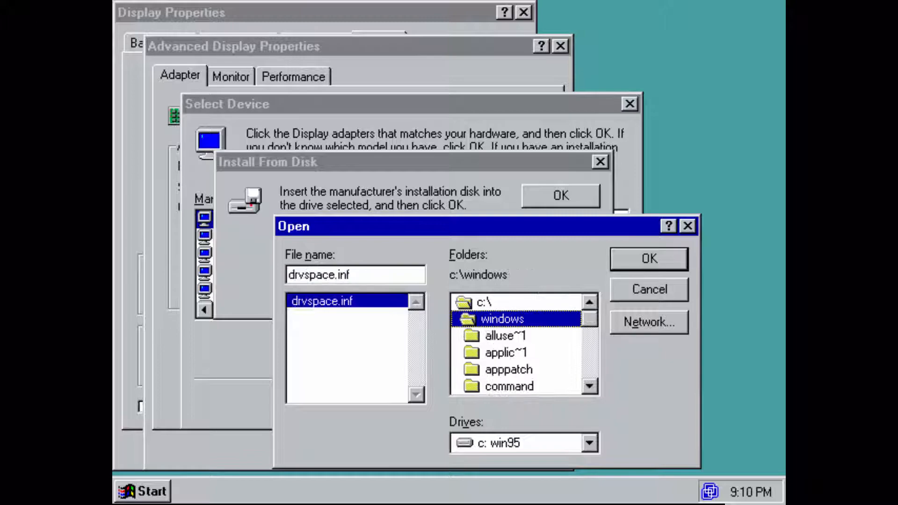
{"action": "double_click", "coordinate": [479, 301]}
Install the VMware SVGA II adapter from vmx_svga.inf in C:\progra~1\vmware\vmware~1\drivers\video.
{"action": "double_click", "coordinate": [497, 336]}
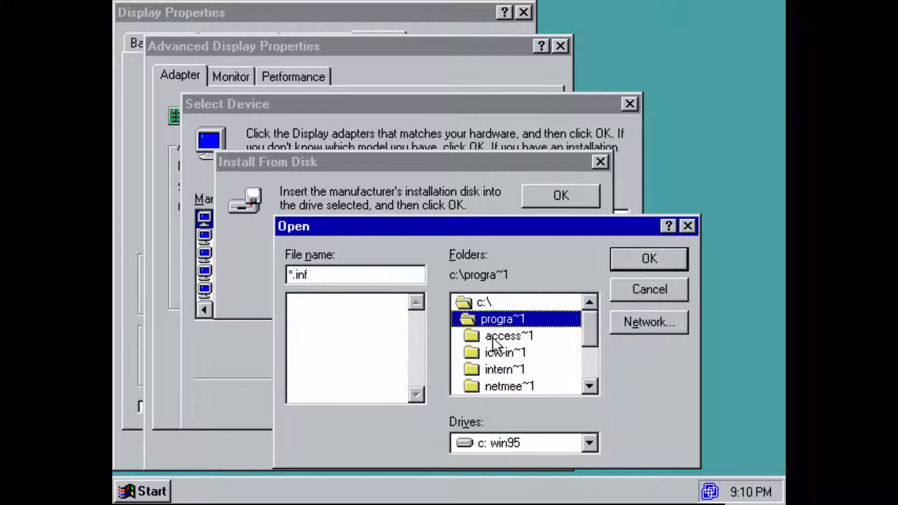
{"action": "scroll", "coordinate": [468, 375], "scroll_direction": "down", "scroll_amount": 2}
{"action": "left_click", "coordinate": [491, 385]}
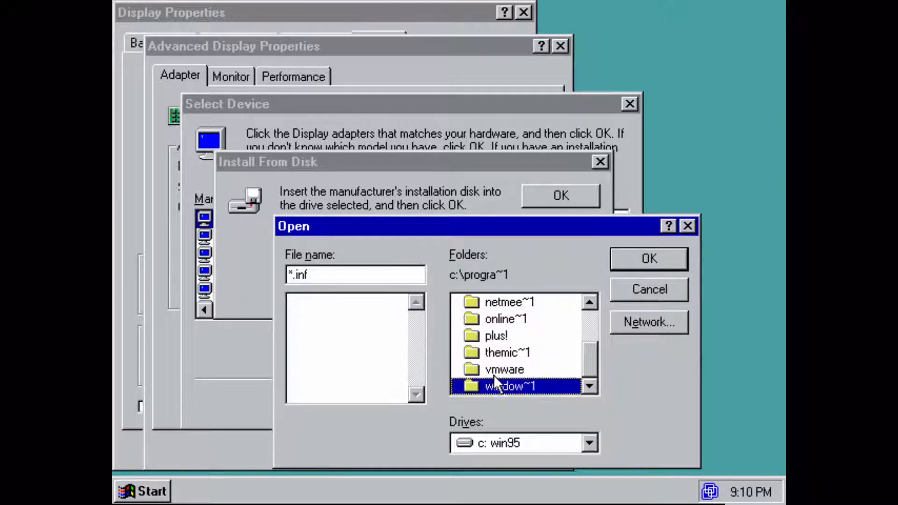
{"action": "double_click", "coordinate": [496, 368]}
{"action": "left_click", "coordinate": [513, 358]}
{"action": "double_click", "coordinate": [513, 357]}
{"action": "double_click", "coordinate": [510, 368]}
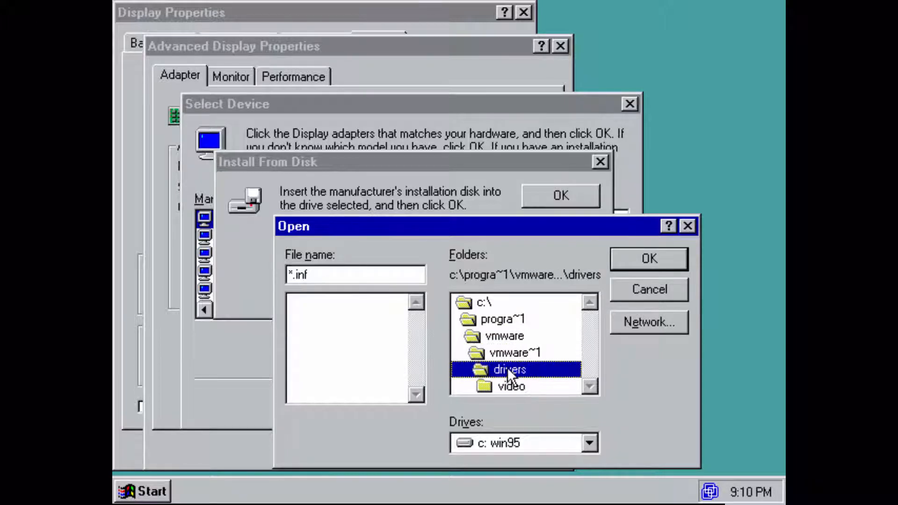
{"action": "double_click", "coordinate": [485, 387]}
{"action": "left_click", "coordinate": [649, 259]}
{"action": "left_click", "coordinate": [561, 196]}
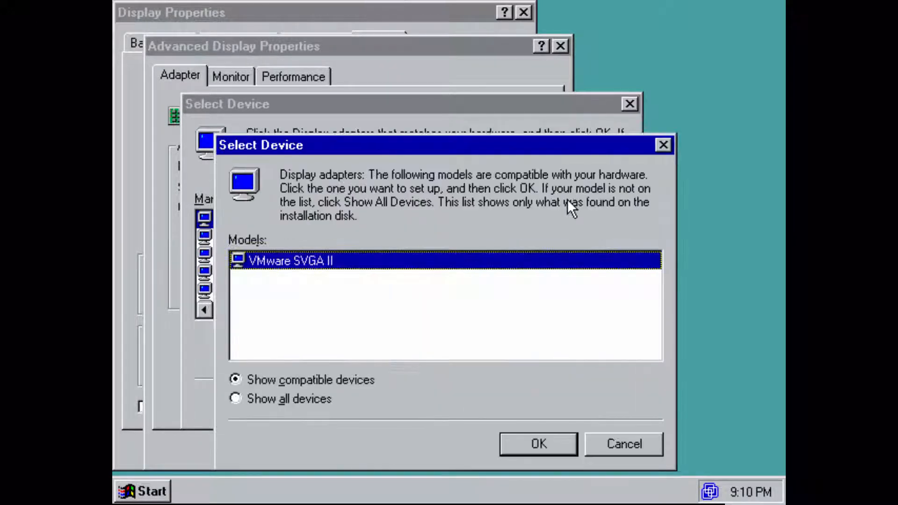
{"action": "left_click", "coordinate": [520, 447]}
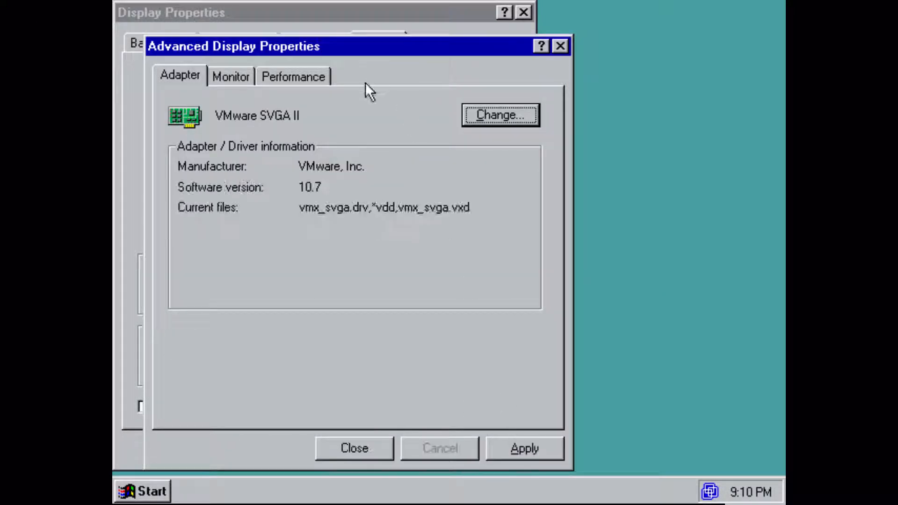
Change the monitor to Plug and Play Monitor, apply, and close Display Properties.
{"action": "left_click", "coordinate": [239, 73]}
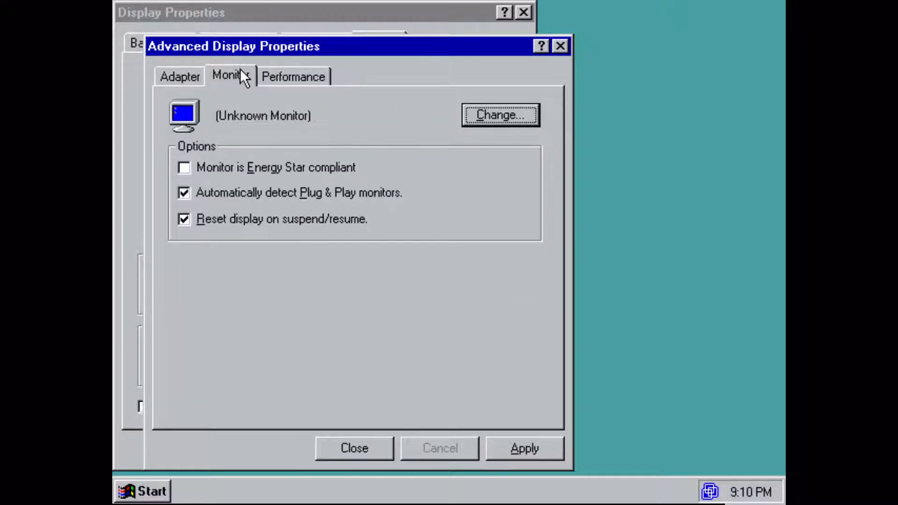
{"action": "left_click", "coordinate": [518, 112]}
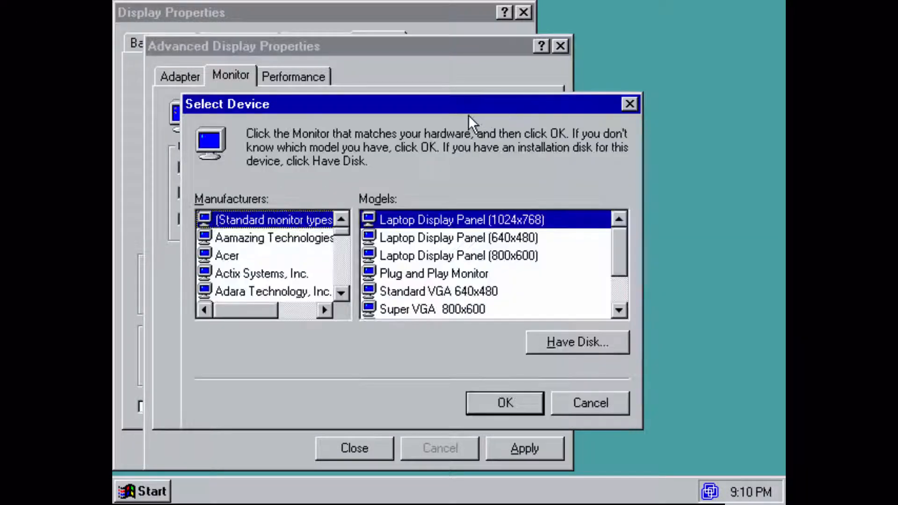
{"action": "left_click", "coordinate": [479, 278]}
{"action": "left_click", "coordinate": [494, 402]}
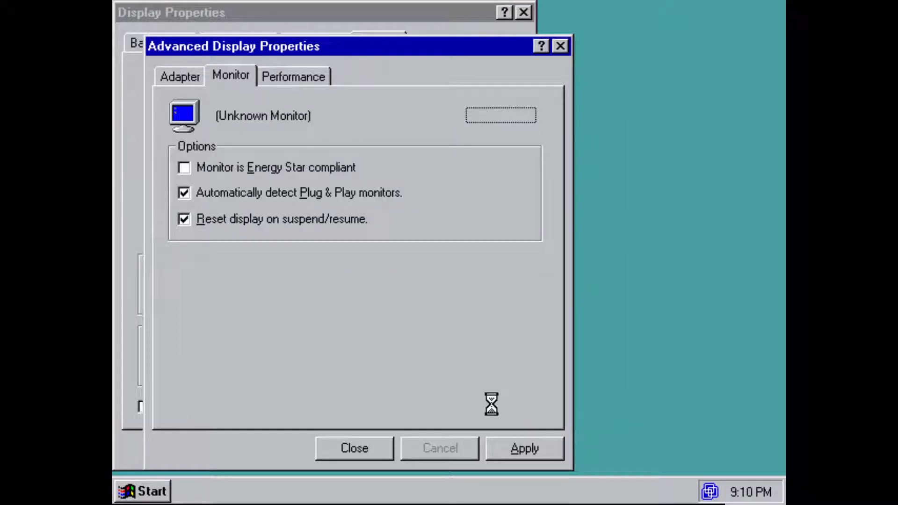
{"action": "left_click", "coordinate": [525, 449]}
{"action": "left_click", "coordinate": [363, 447]}
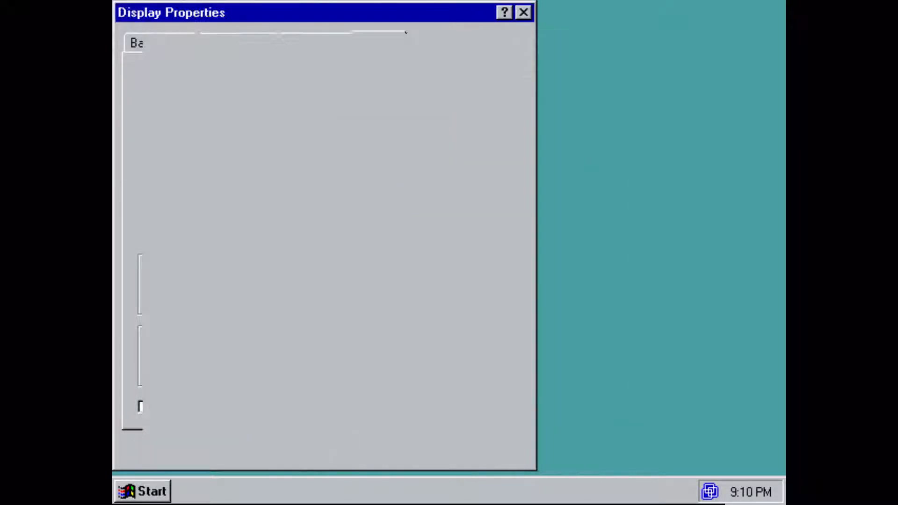
{"action": "left_click", "coordinate": [488, 448]}
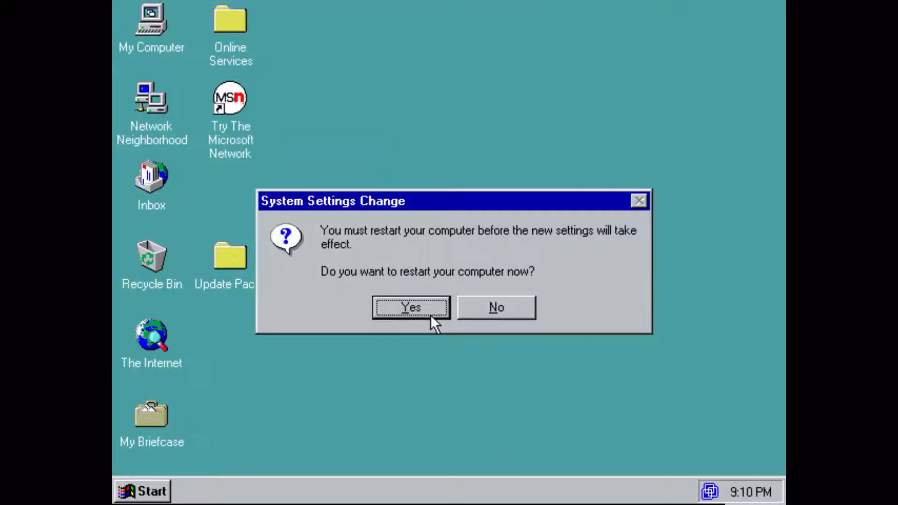
Restart Windows 95 and open the desktop's Display Properties settings.
{"action": "left_click", "coordinate": [431, 316]}
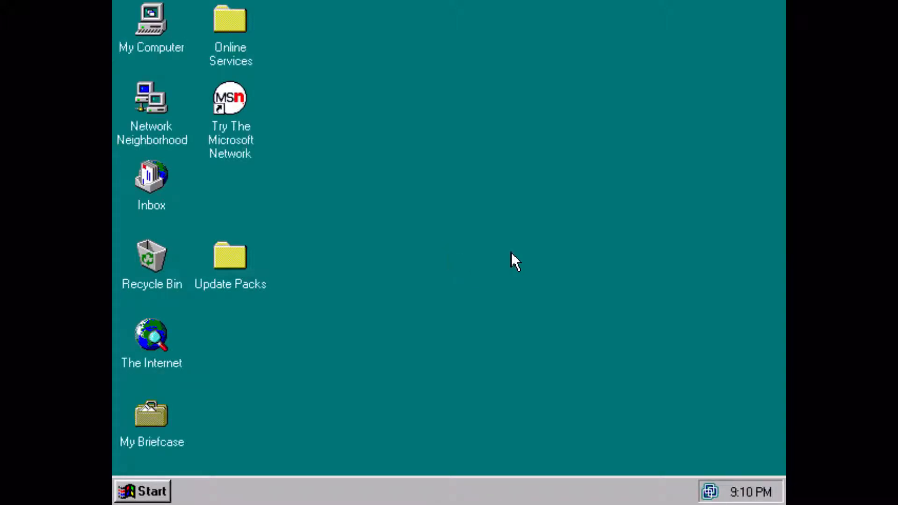
{"action": "right_click", "coordinate": [560, 244]}
{"action": "left_click", "coordinate": [608, 377]}
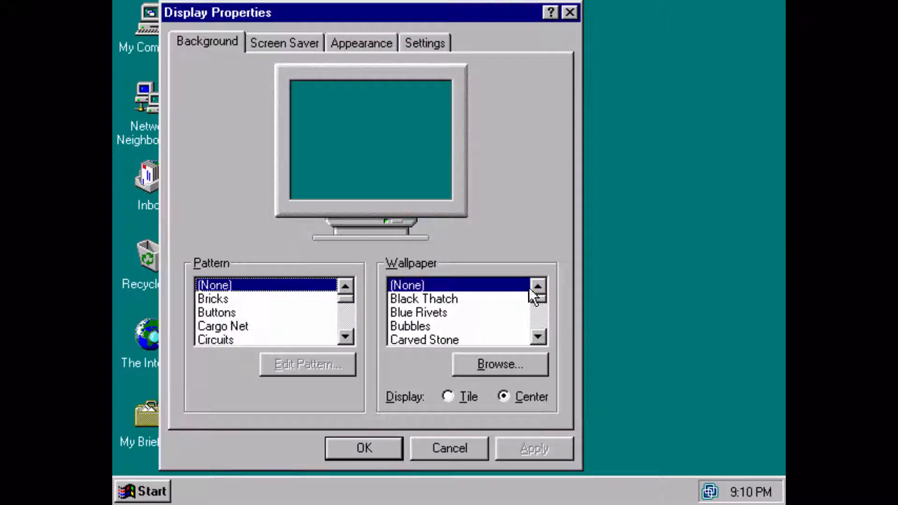
{"action": "left_click", "coordinate": [417, 41]}
Set the desktop area to 1280 by 1024 pixels, apply it, and keep the setting.
{"action": "left_click", "coordinate": [478, 276]}
{"action": "left_click", "coordinate": [465, 274]}
{"action": "left_click", "coordinate": [495, 274]}
{"action": "left_click", "coordinate": [473, 271]}
{"action": "left_click_drag", "start_coordinate": [468, 273], "coordinate": [473, 273]}
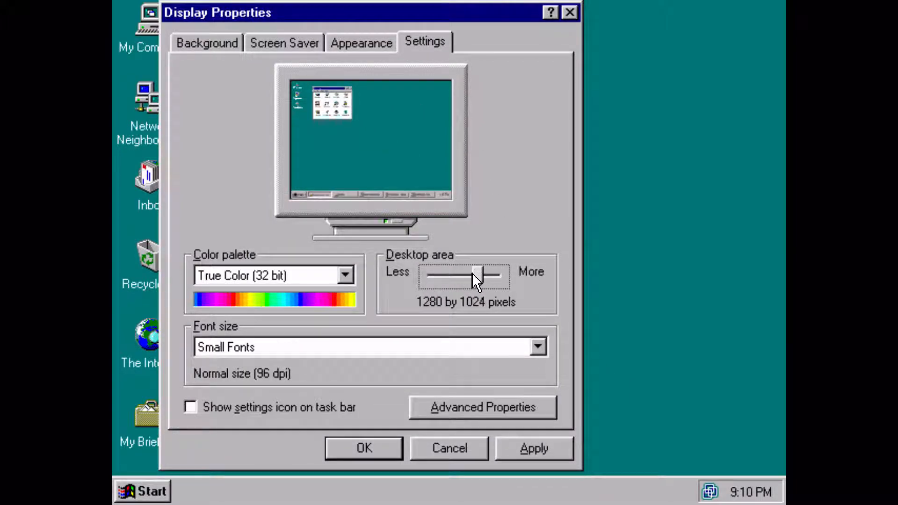
{"action": "left_click", "coordinate": [534, 448]}
{"action": "left_click", "coordinate": [412, 307]}
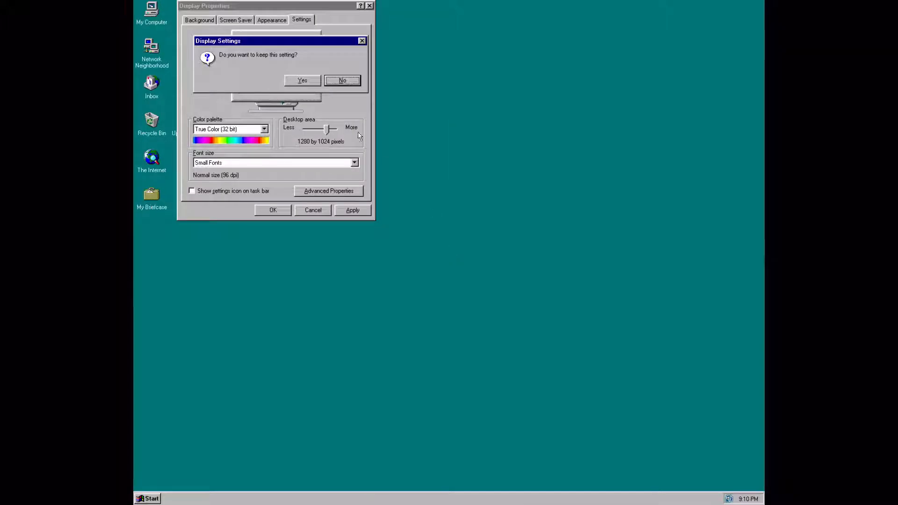
{"action": "left_click", "coordinate": [298, 80]}
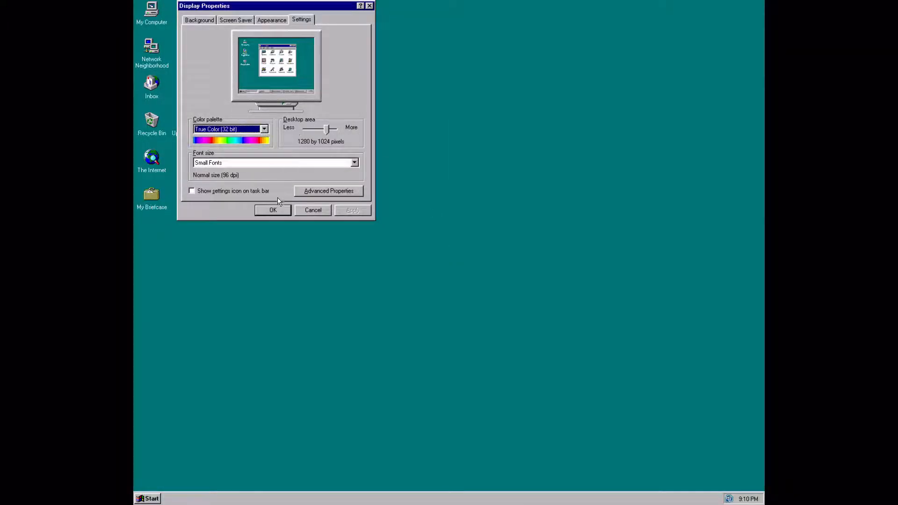
{"action": "left_click", "coordinate": [278, 210]}
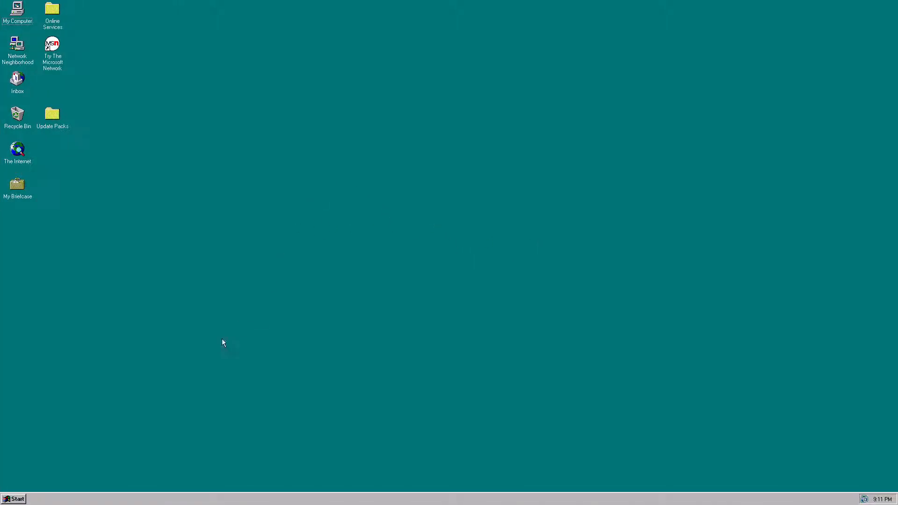
{"action": "left_click", "coordinate": [18, 499]}
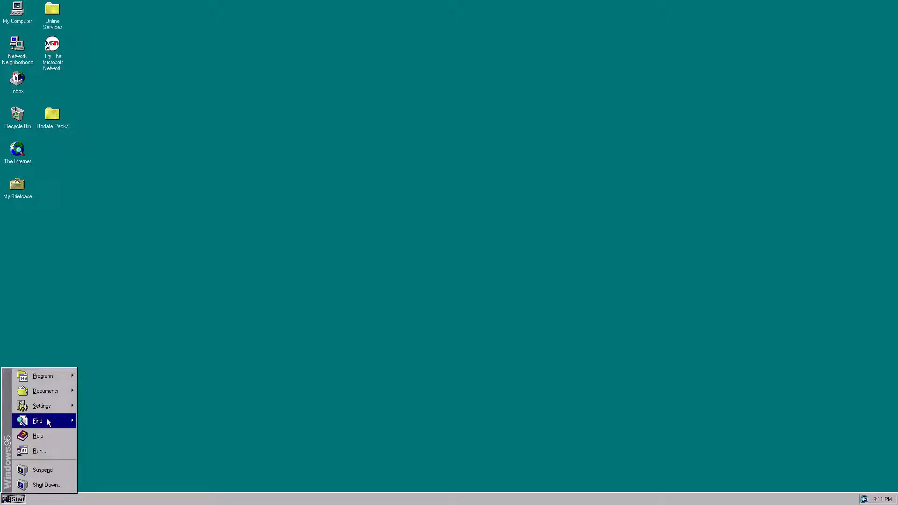
{"action": "left_click", "coordinate": [42, 451]}
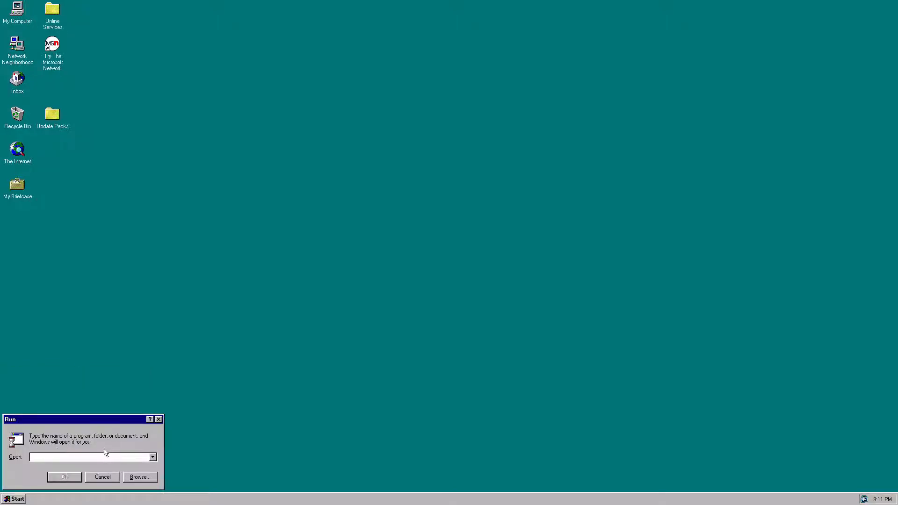
{"action": "type", "text": "progman.exe"}
{"action": "key", "text": "Return"}
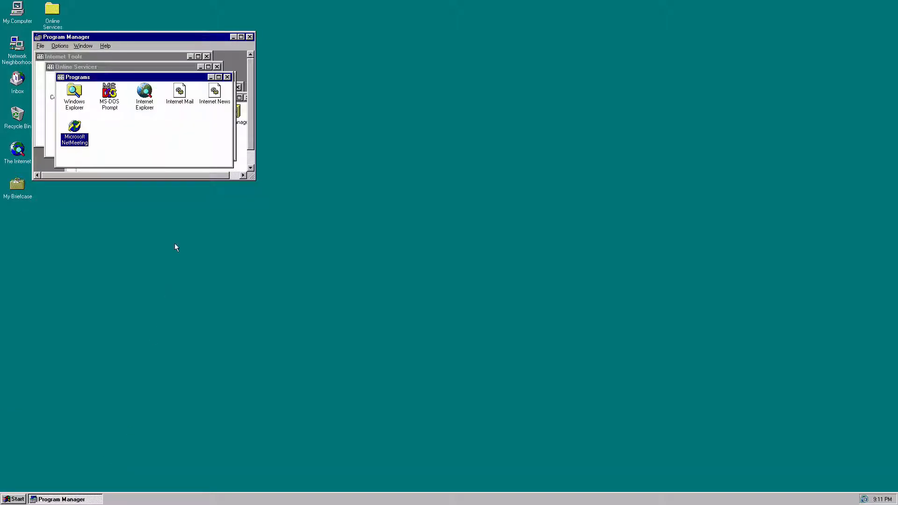
{"action": "left_click", "coordinate": [241, 37]}
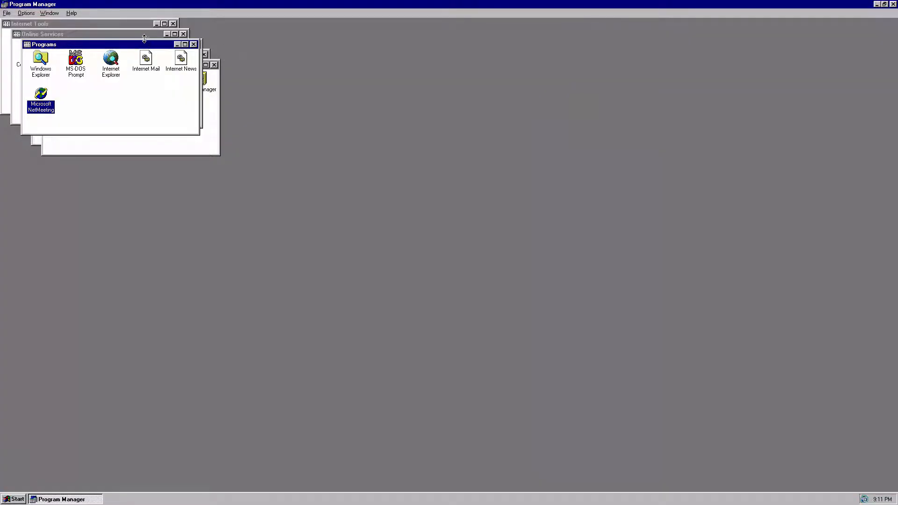
{"action": "left_click_drag", "start_coordinate": [149, 46], "coordinate": [416, 89]}
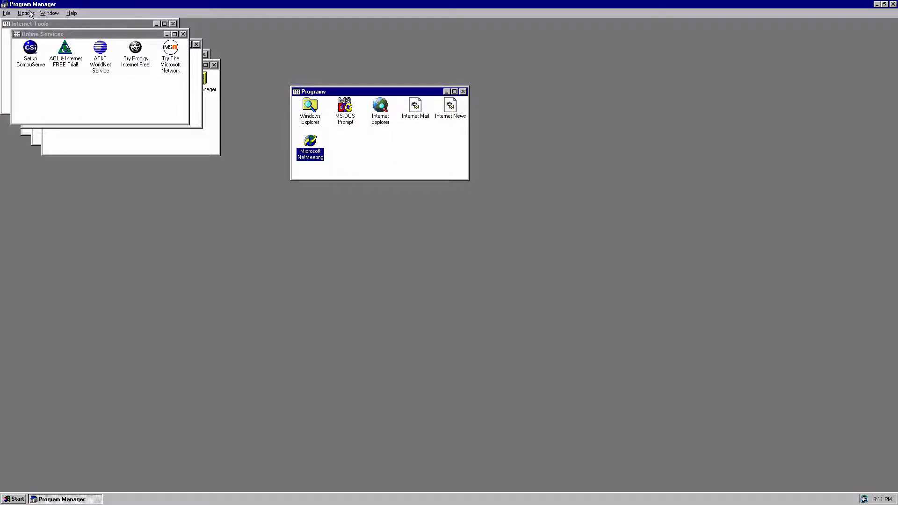
{"action": "left_click", "coordinate": [7, 14]}
{"action": "left_click", "coordinate": [19, 88]}
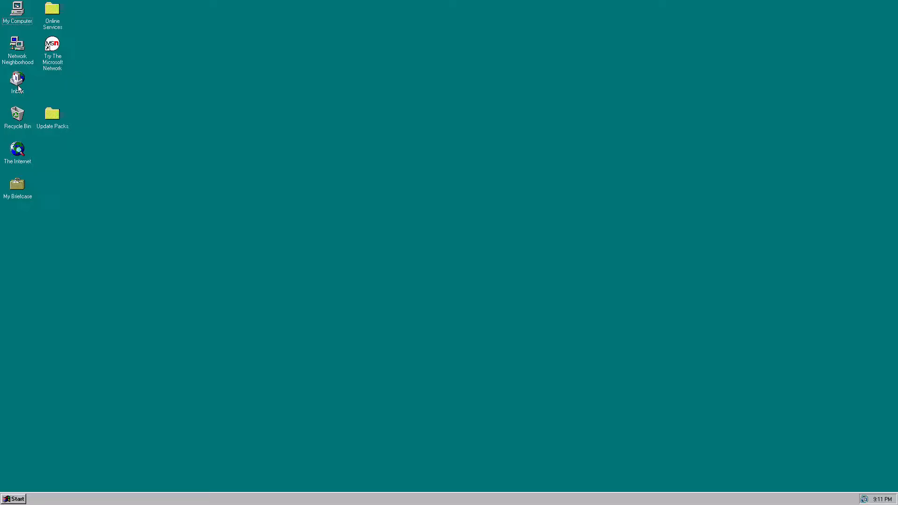